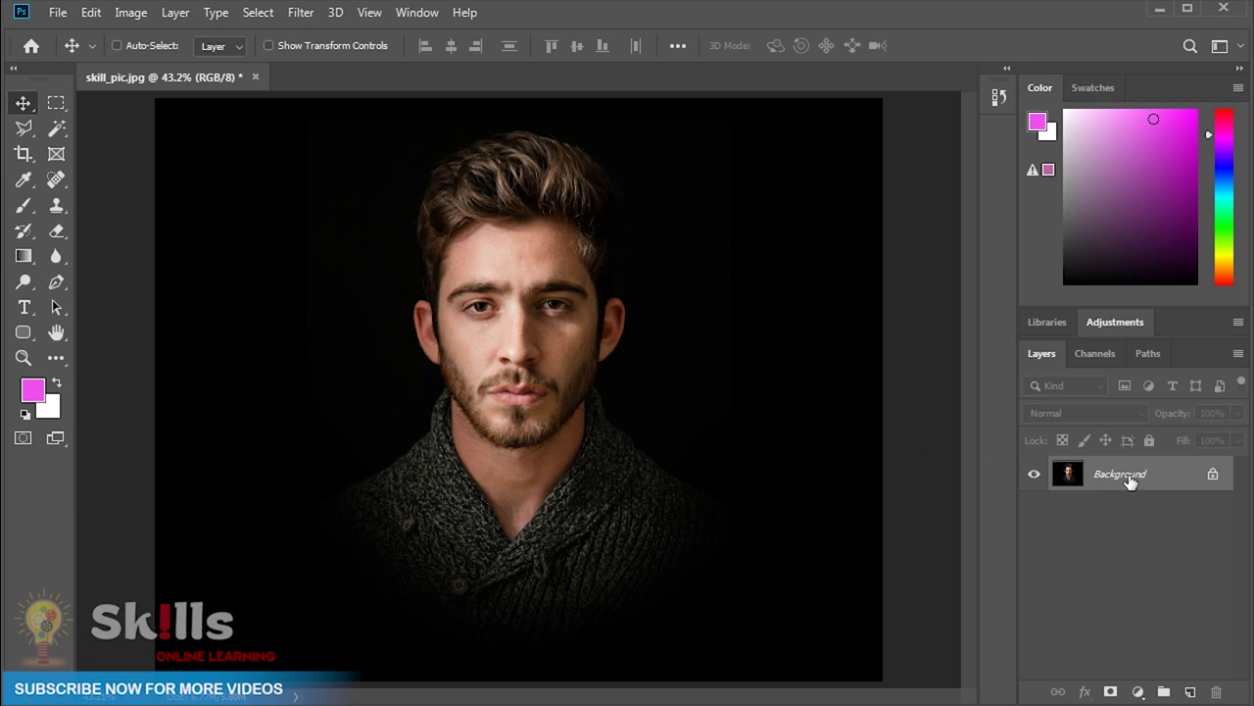
# - Duplicate the Background portrait layer into a new Layer 1
pyautogui.hotkey('ctrl', 'j')
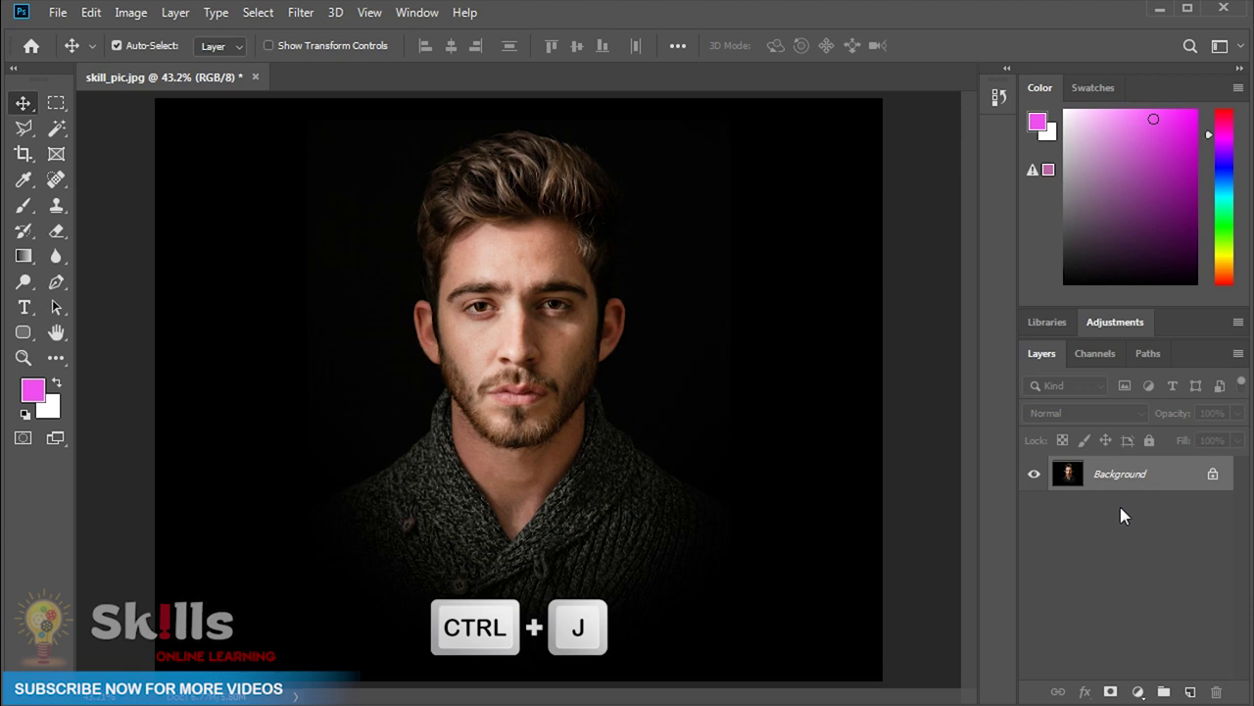
pyautogui.hotkey('ctrl', 'j')
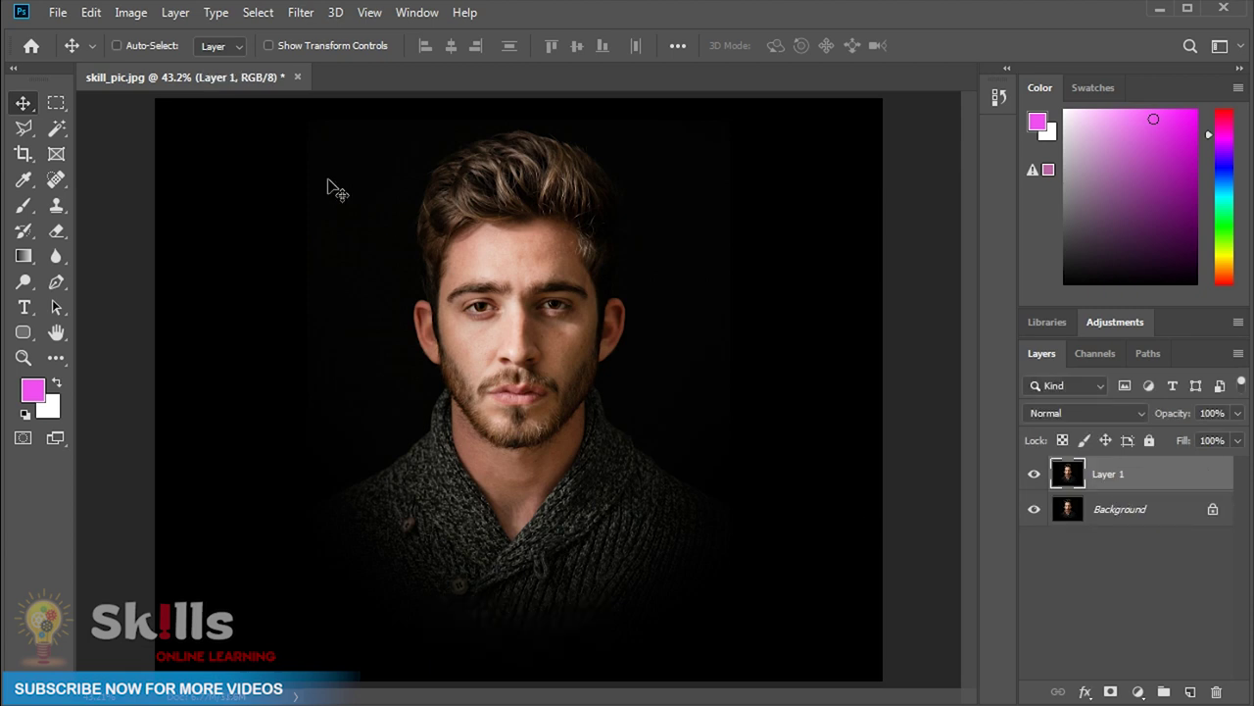
pyautogui.click(131, 14)
pyautogui.moveTo(162, 63)
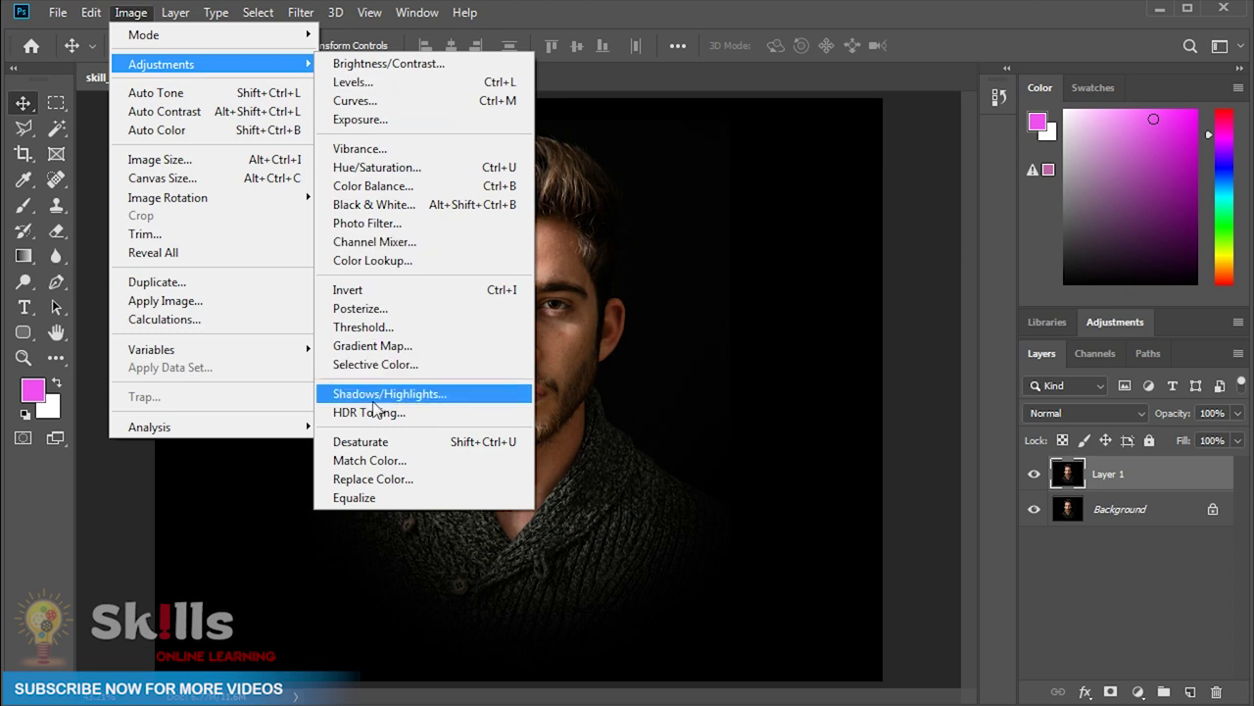
# - Apply Shadows/Highlights to Layer 1 with Shadows at 30% and Highlights at 0%
pyautogui.click(448, 396)
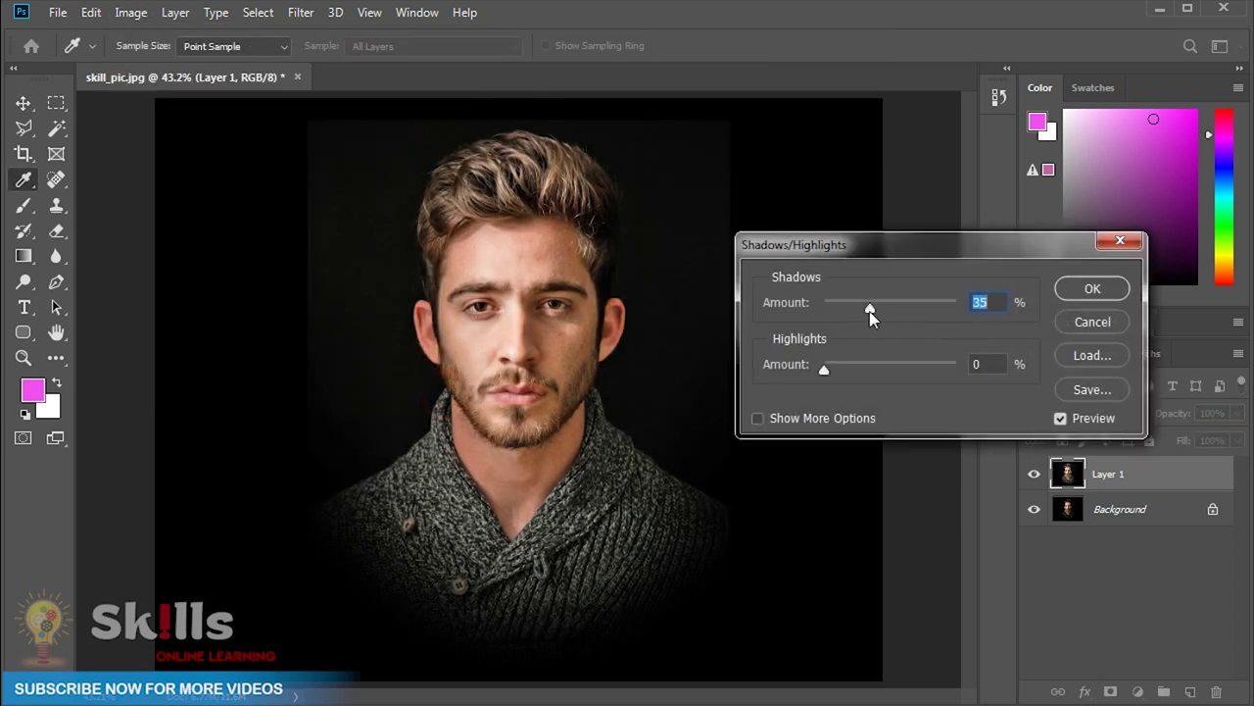
pyautogui.moveTo(868, 311); pyautogui.dragTo(866, 311)
pyautogui.moveTo(827, 369); pyautogui.dragTo(863, 370)
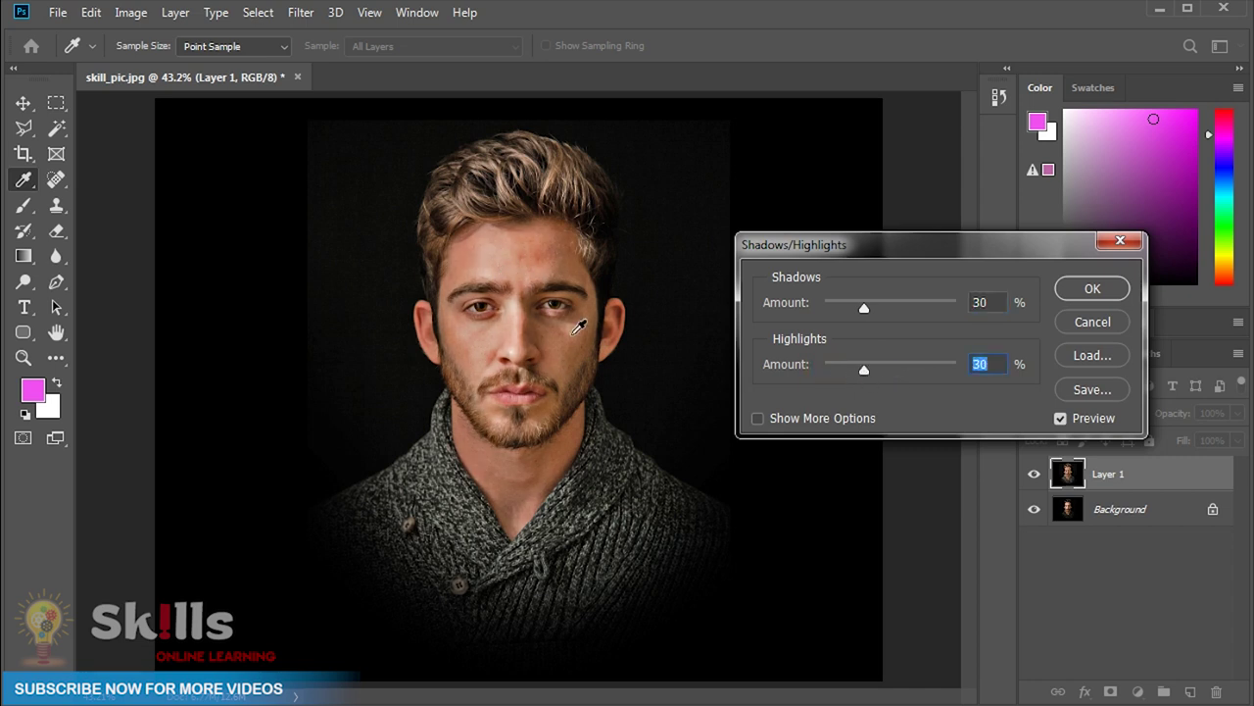
pyautogui.moveTo(868, 372); pyautogui.dragTo(823, 372)
pyautogui.moveTo(863, 310)
pyautogui.mouseDown()
pyautogui.moveTo(929, 307)
pyautogui.moveTo(885, 310)
pyautogui.mouseUp()
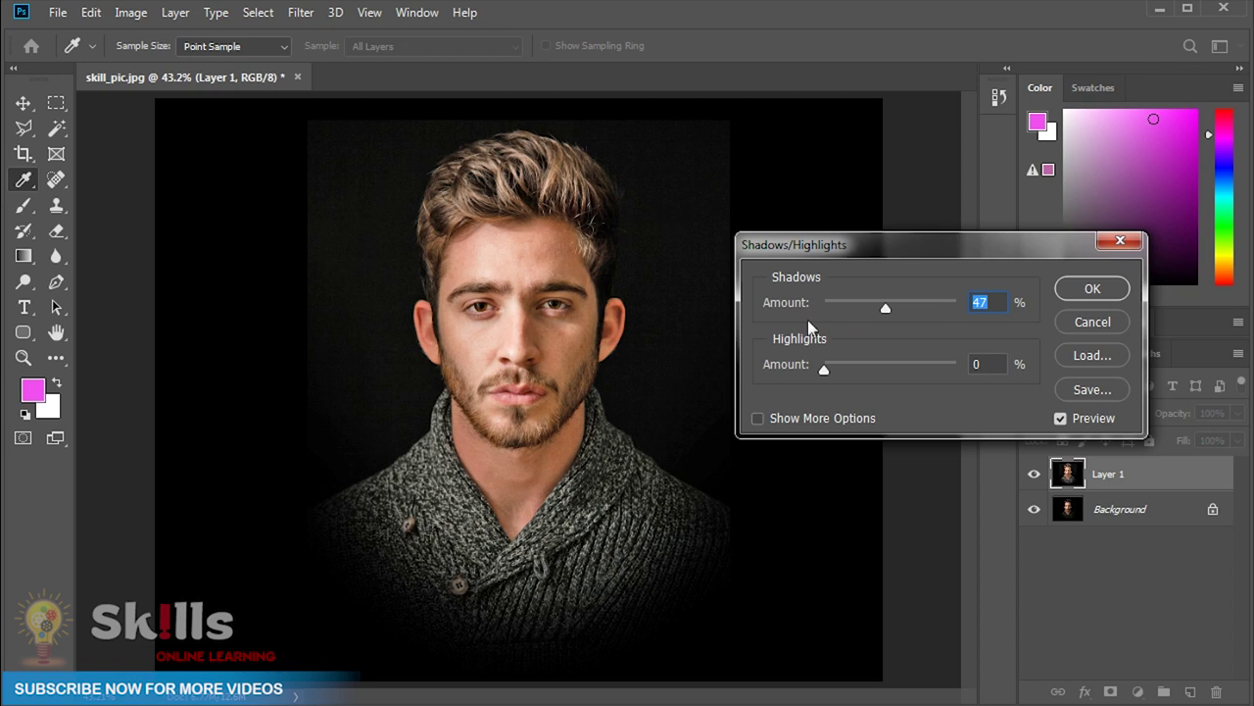
pyautogui.moveTo(888, 310); pyautogui.dragTo(866, 312)
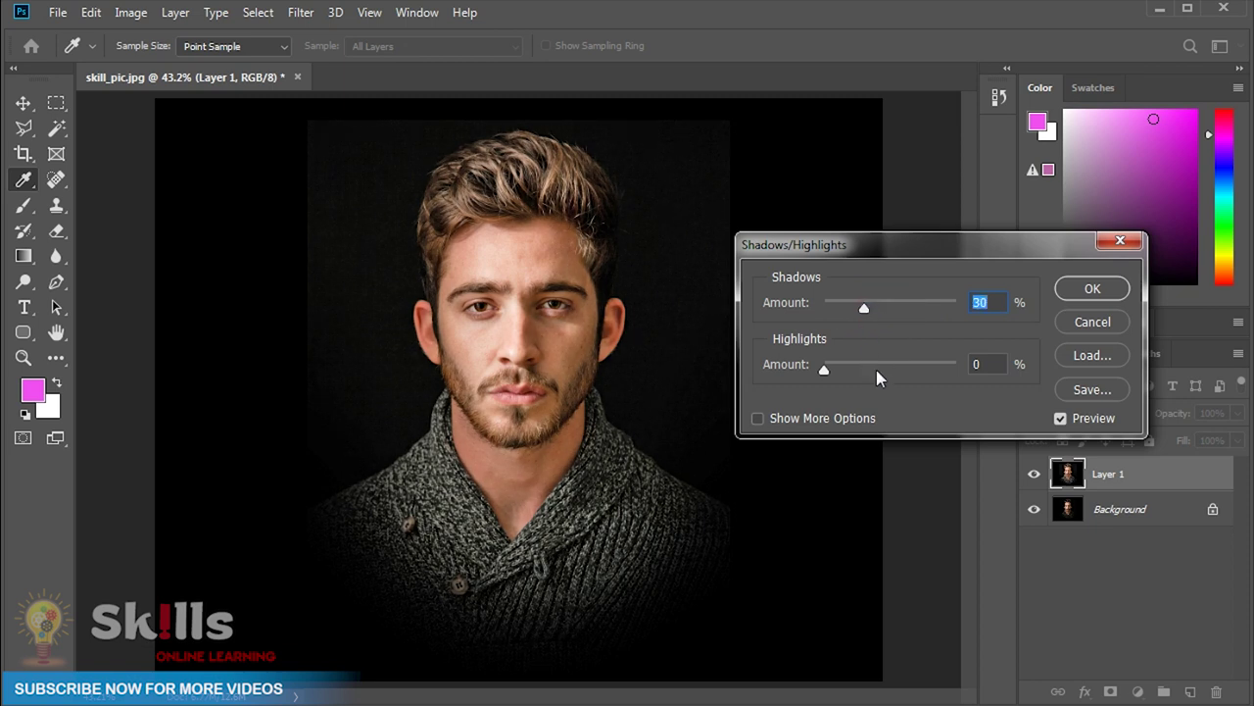
pyautogui.click(1090, 288)
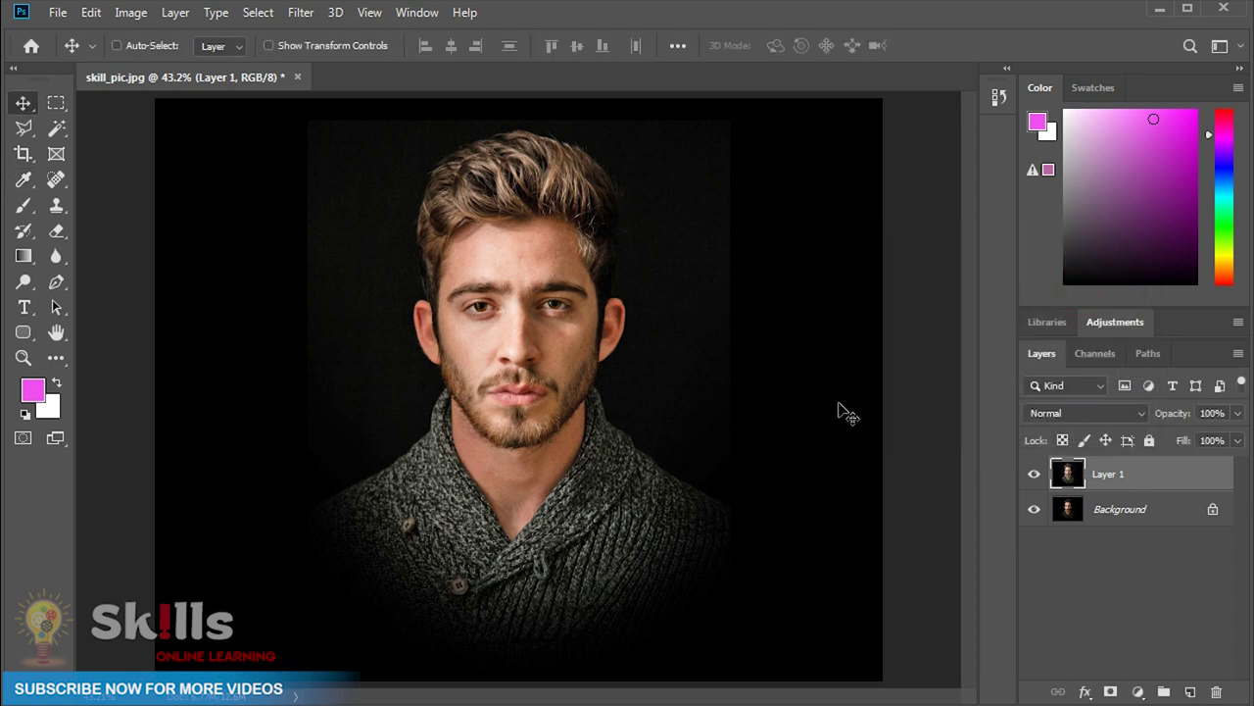
pyautogui.click(130, 12)
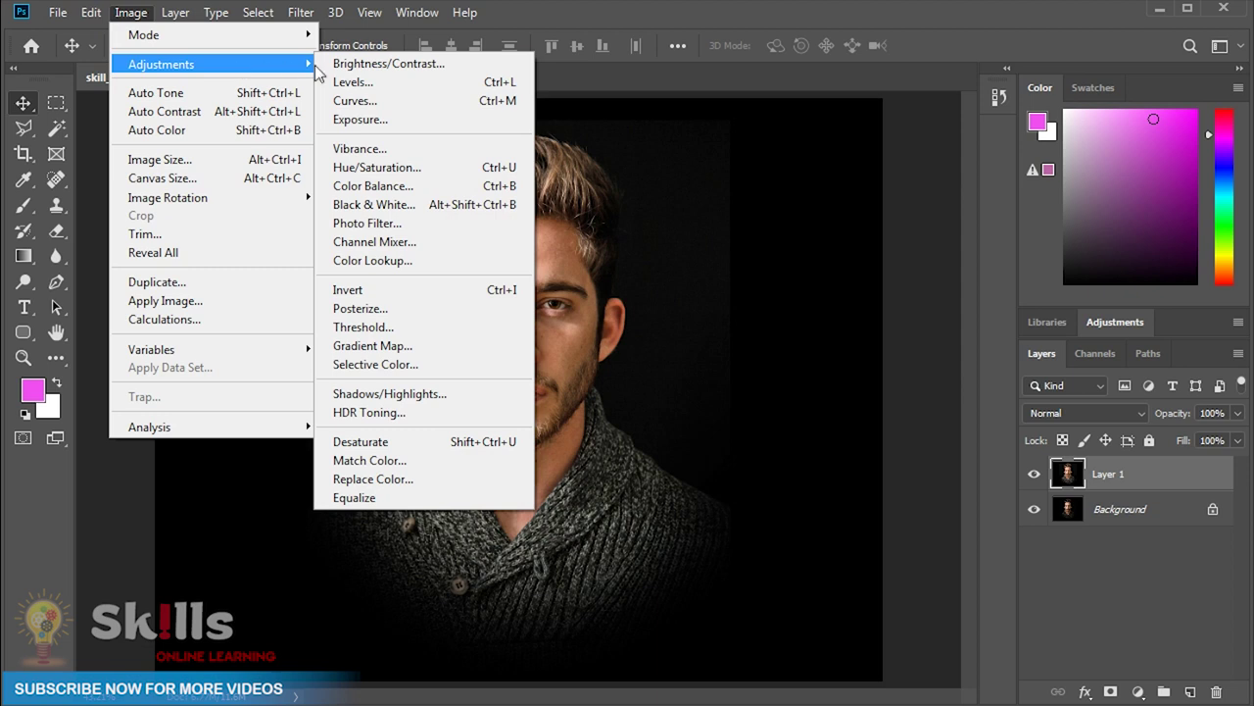
# - Apply Levels to Layer 1 with black input 8 and white input about 233
pyautogui.click(365, 84)
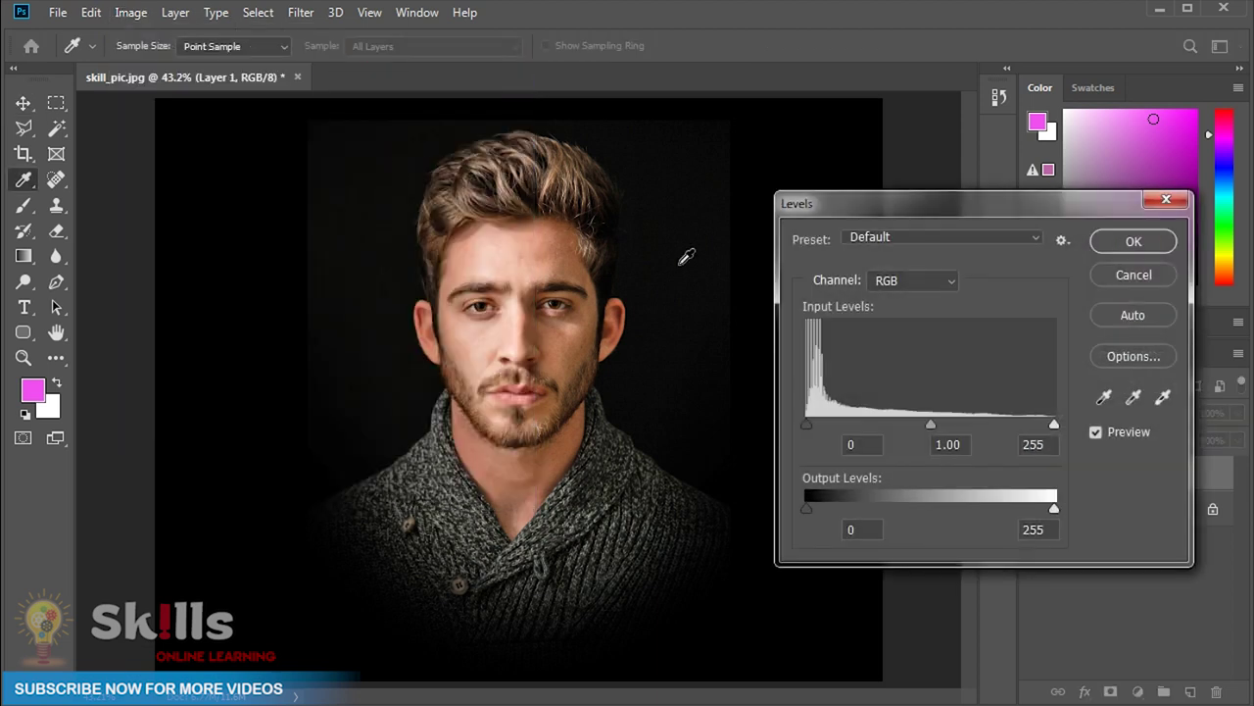
pyautogui.moveTo(803, 427); pyautogui.dragTo(813, 428)
pyautogui.click(814, 422)
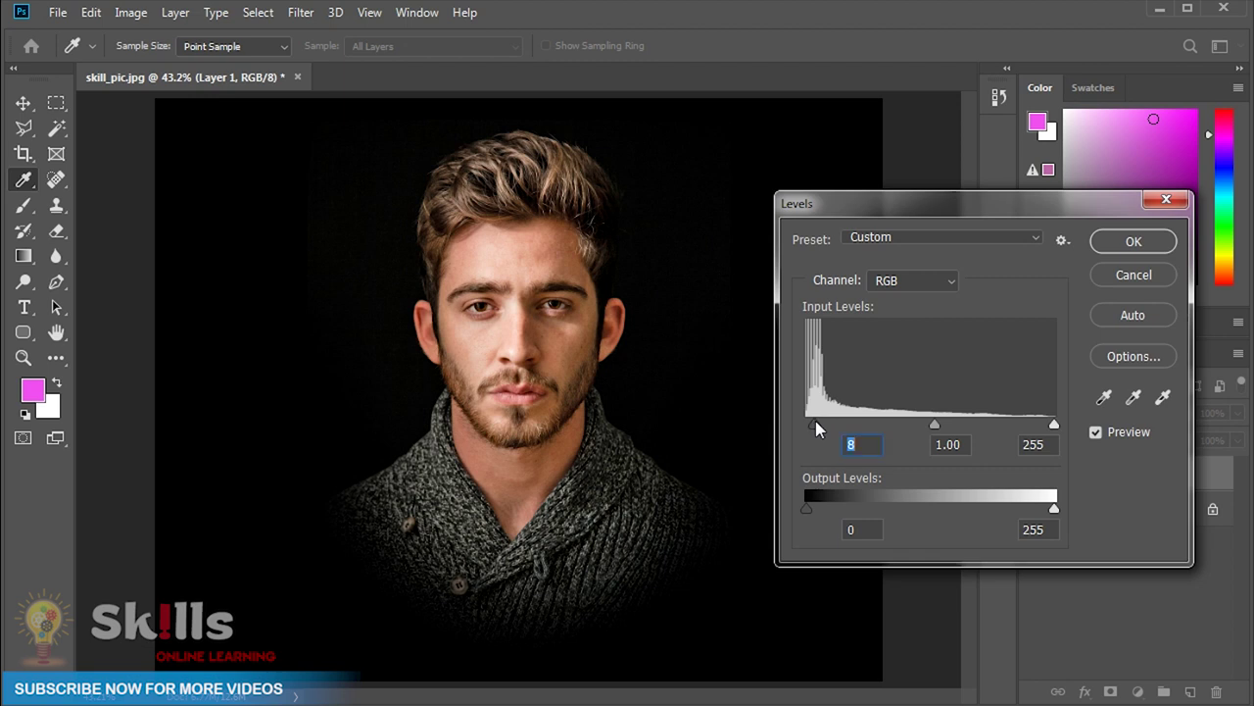
pyautogui.moveTo(1055, 425)
pyautogui.mouseDown()
pyautogui.moveTo(1021, 425)
pyautogui.moveTo(1031, 428)
pyautogui.mouseUp()
pyautogui.click(1132, 242)
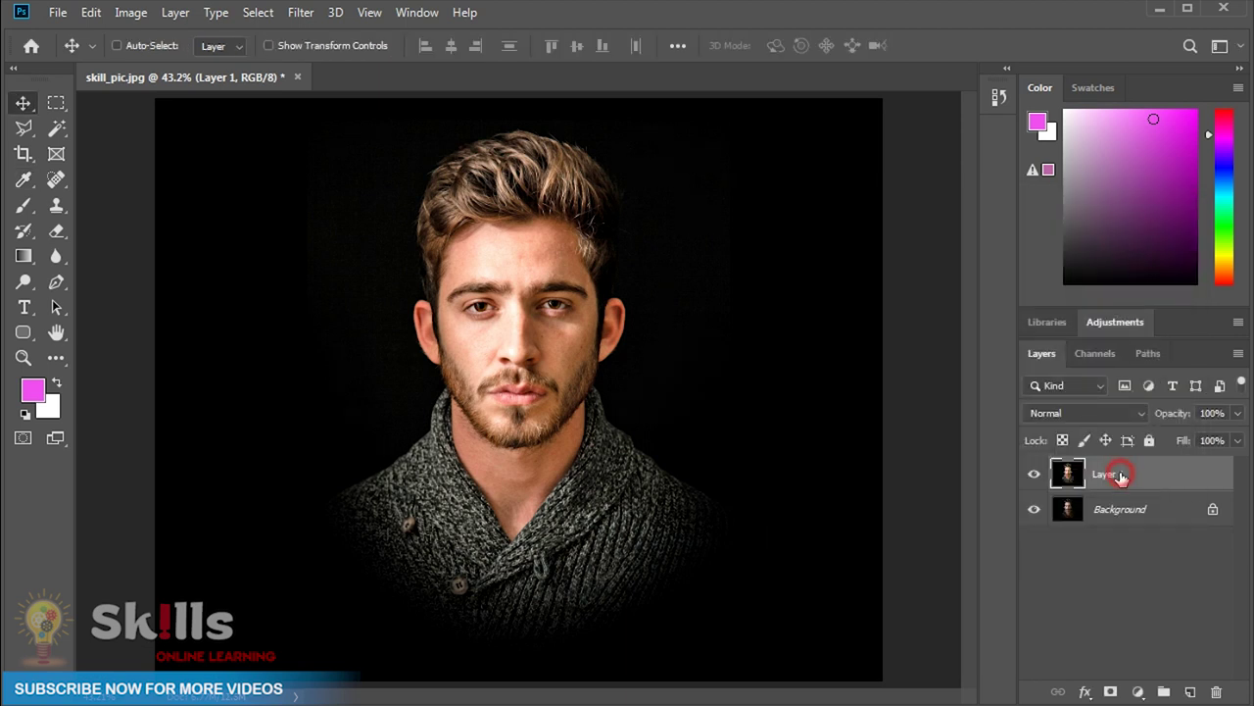
# - Duplicate Layer 1 as Layer 1 copy and apply High Pass with a 1.5-pixel radius
pyautogui.hotkey('ctrl', 'j')
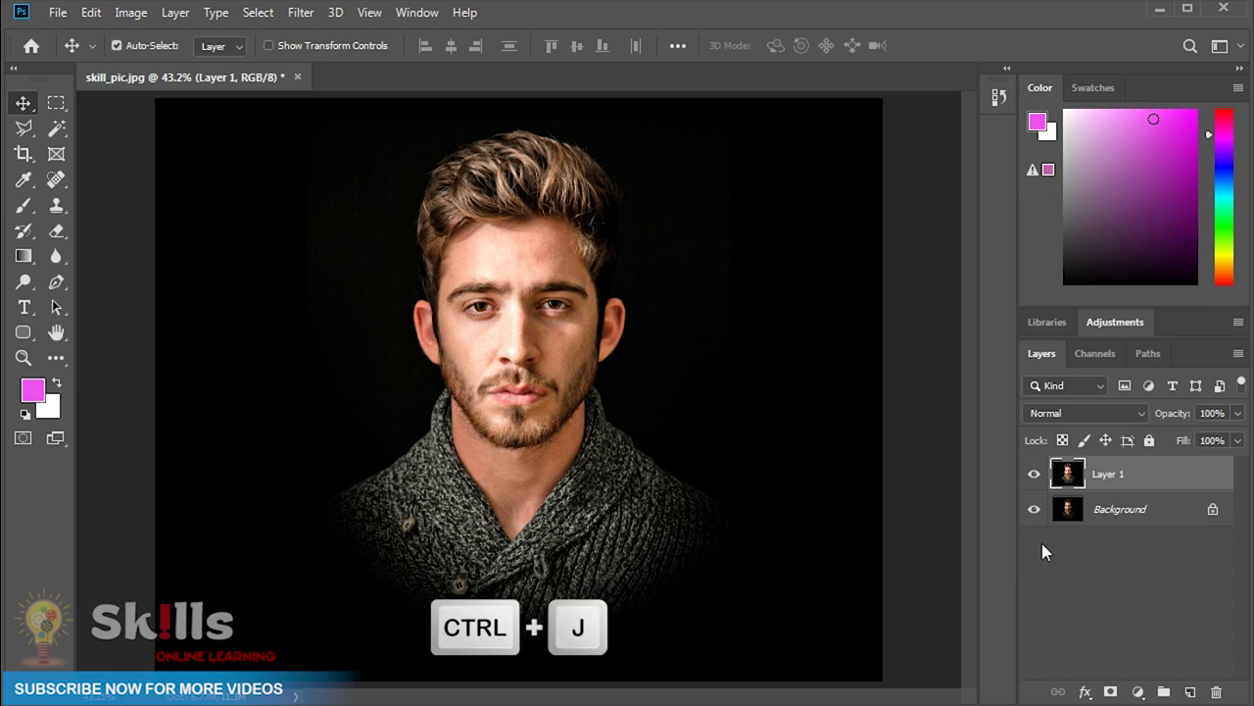
pyautogui.hotkey('ctrl', 'j')
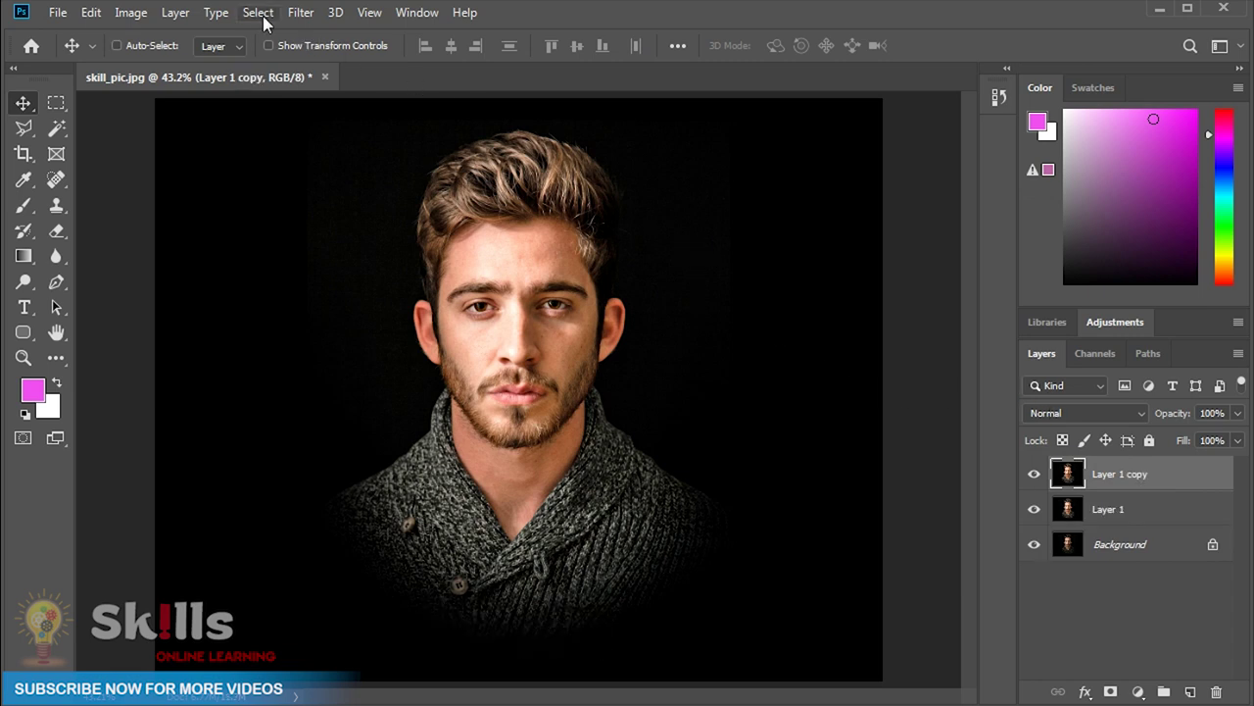
pyautogui.click(298, 14)
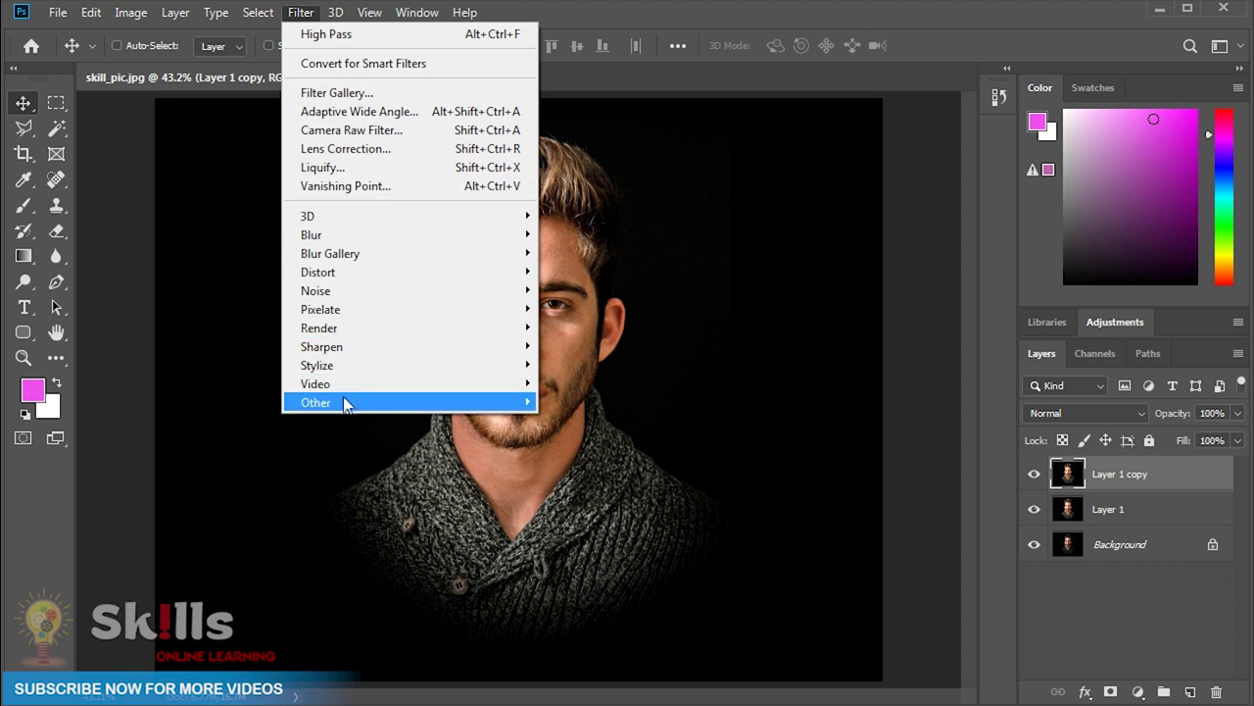
pyautogui.moveTo(315, 402)
pyautogui.click(588, 421)
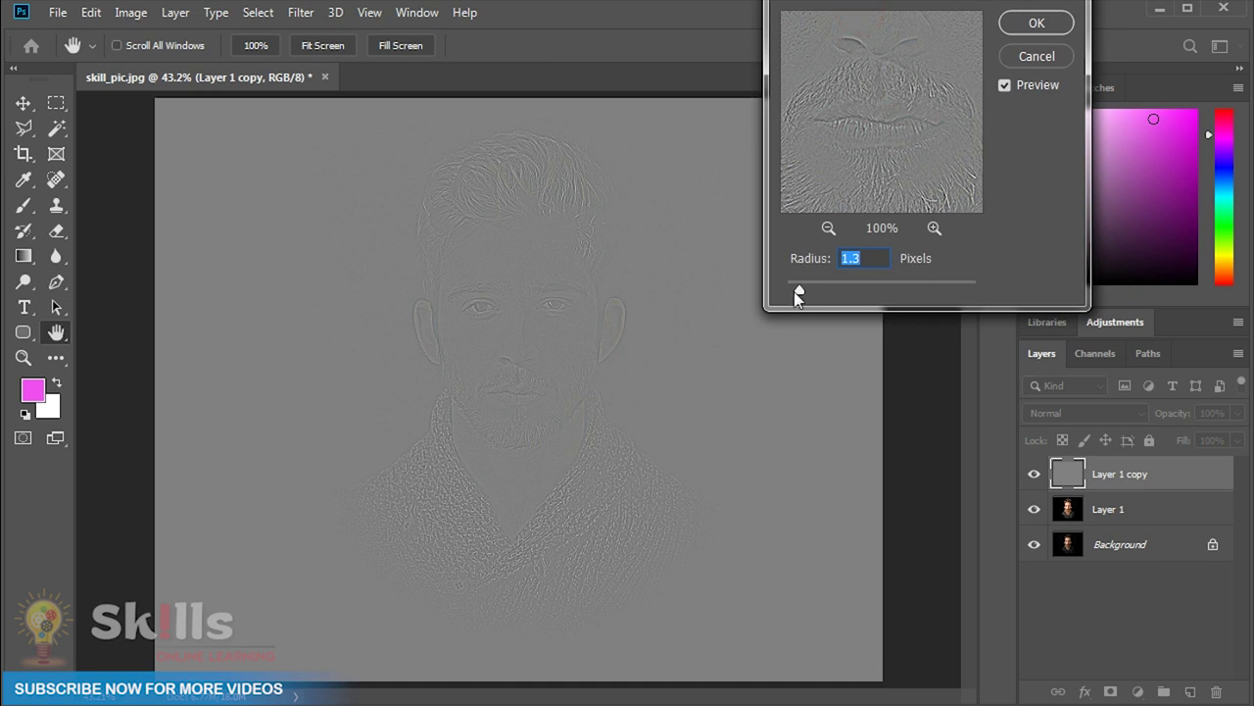
pyautogui.moveTo(799, 294); pyautogui.dragTo(808, 297)
pyautogui.click(1041, 33)
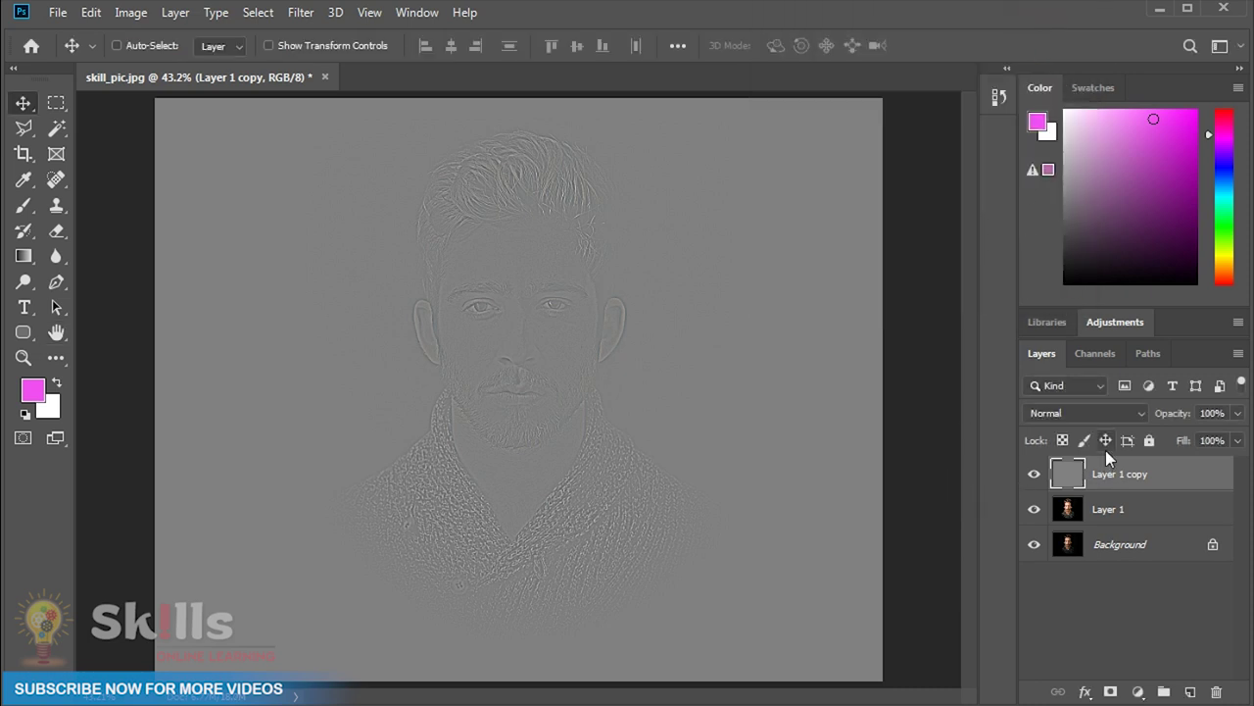
# - Set Layer 1 copy's blend mode to Overlay and toggle its visibility to compare
pyautogui.click(1120, 413)
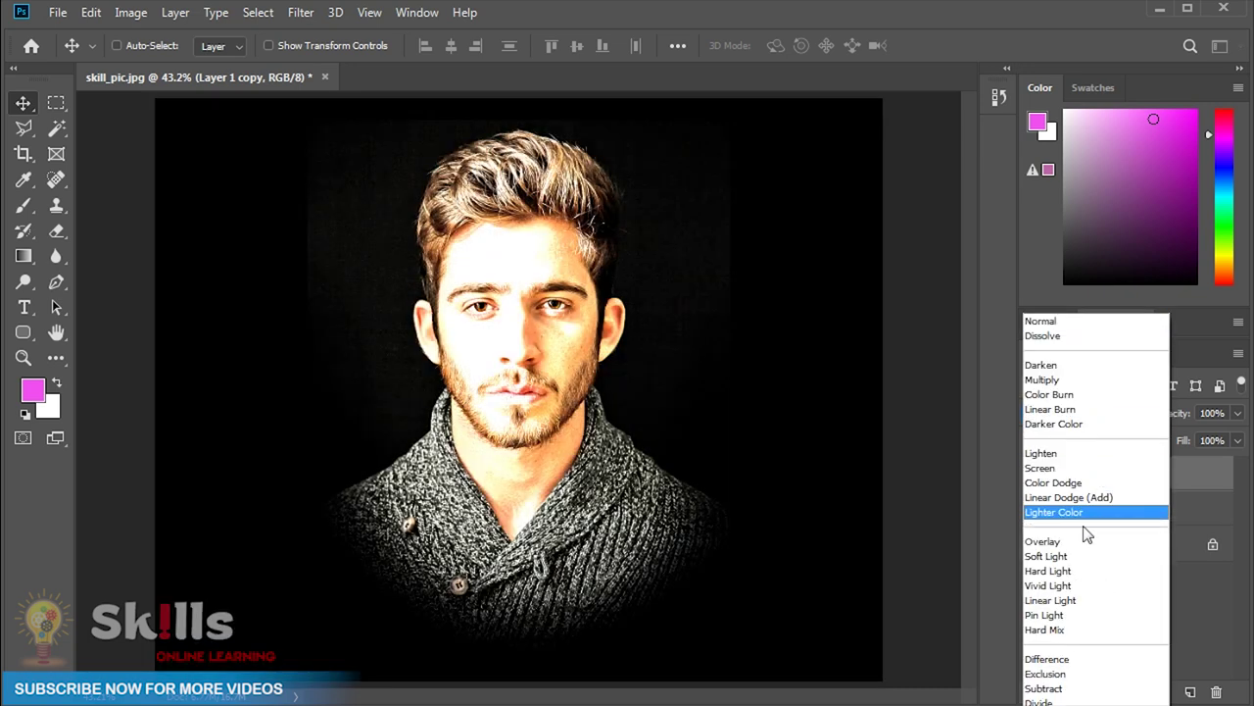
pyautogui.click(1076, 542)
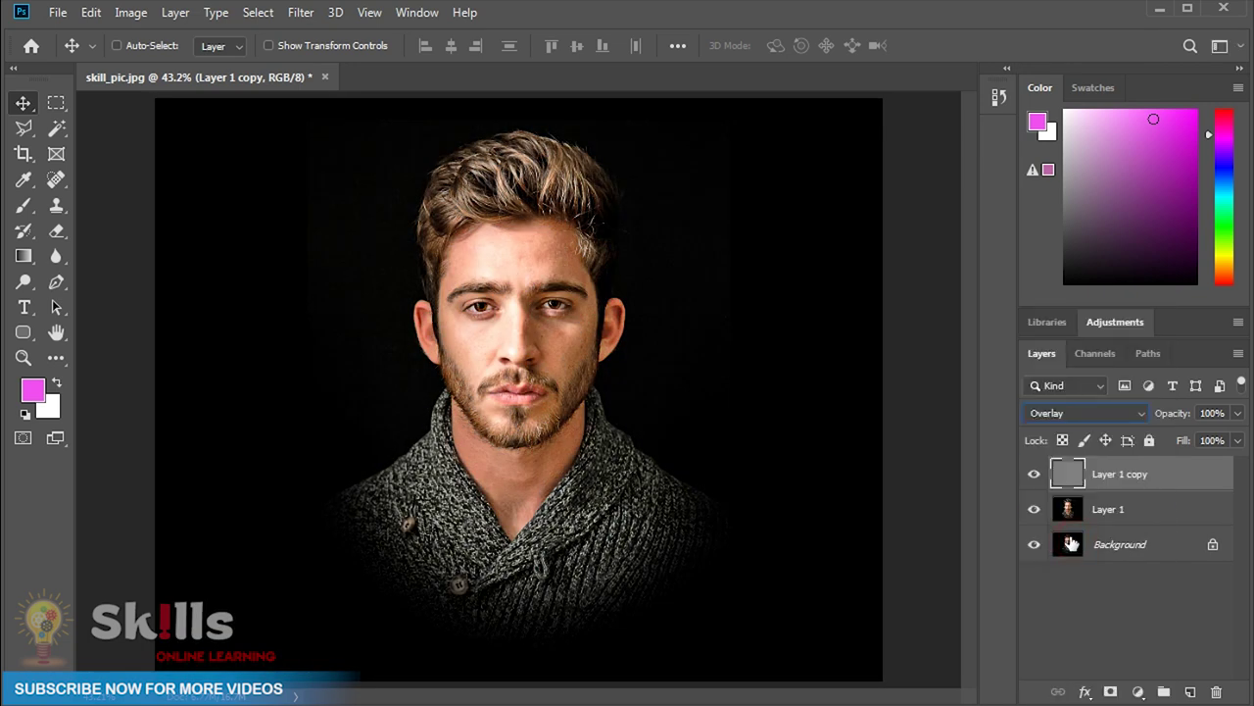
pyautogui.click(1034, 474)
pyautogui.click(1035, 476)
pyautogui.click(1035, 477)
# - Select Layer 1 copy and Layer 1 together and merge them into one layer
pyautogui.press('ctrl')
pyautogui.keyDown('ctrl'); pyautogui.click(1142, 511); pyautogui.keyUp('ctrl')
pyautogui.rightClick(1140, 490)
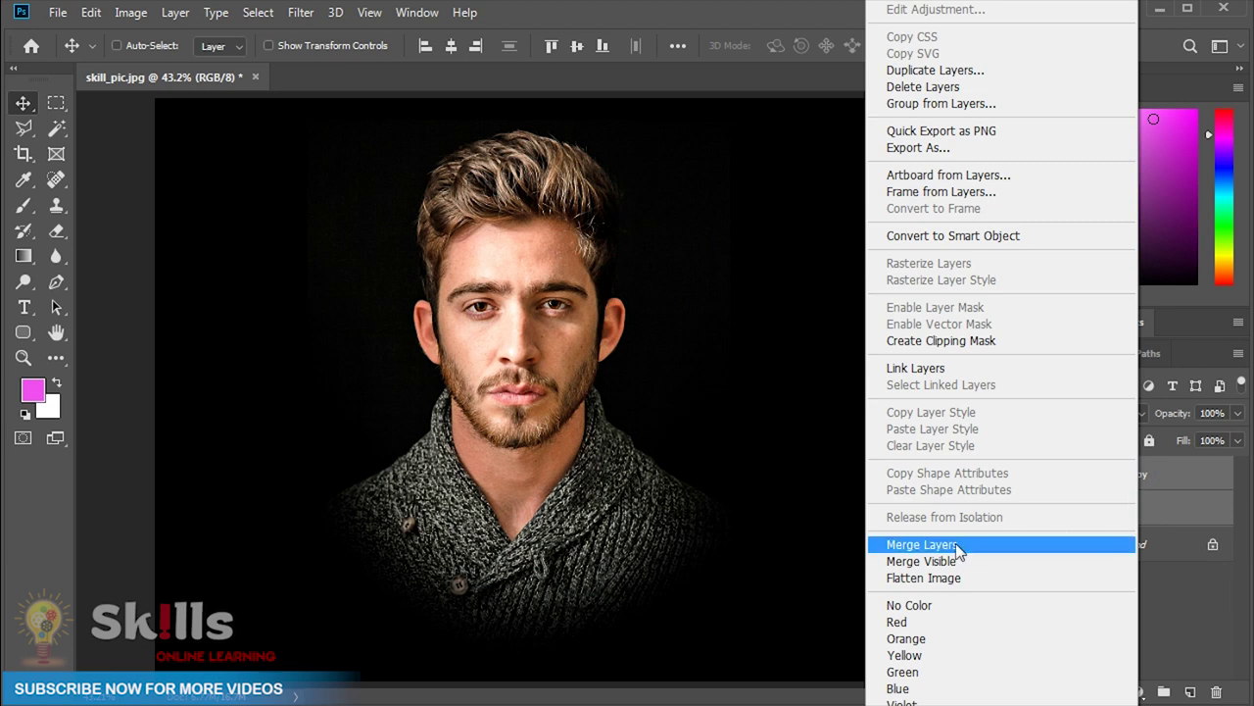
pyautogui.click(957, 545)
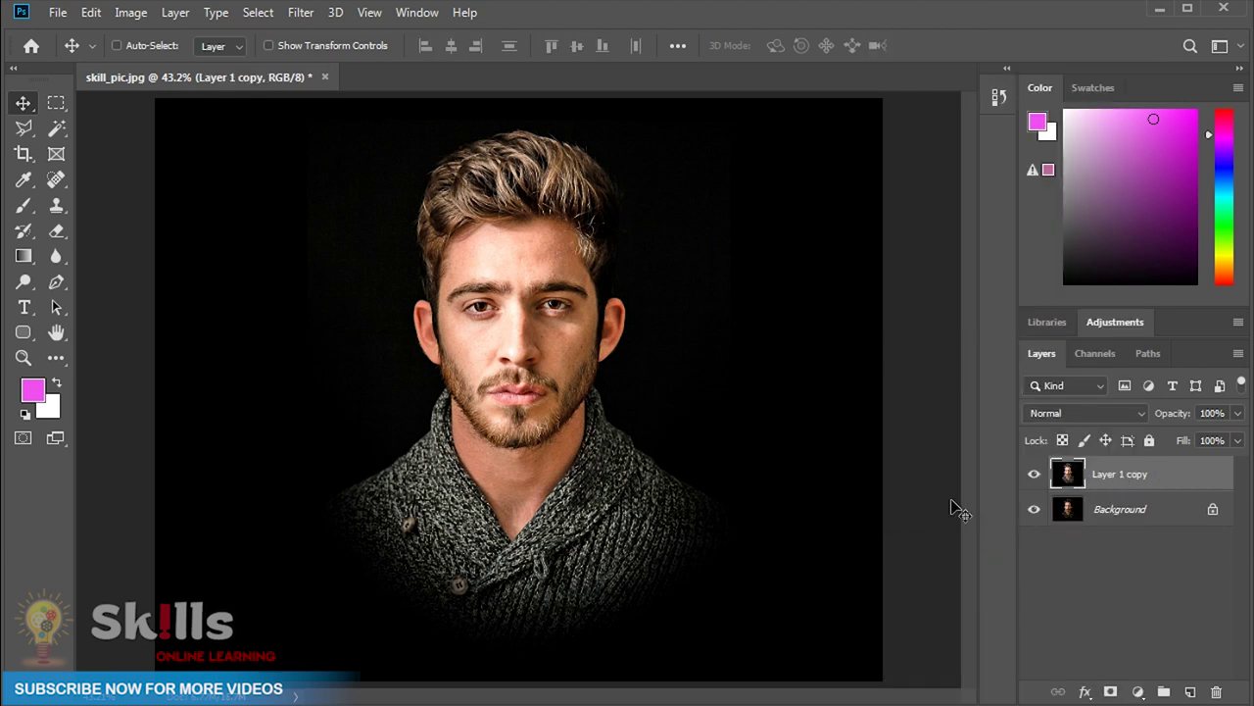
# - Sharpen Layer 1 copy with Unsharp Mask: Amount 103%, Radius 0.5 px, Threshold 0
pyautogui.click(310, 20)
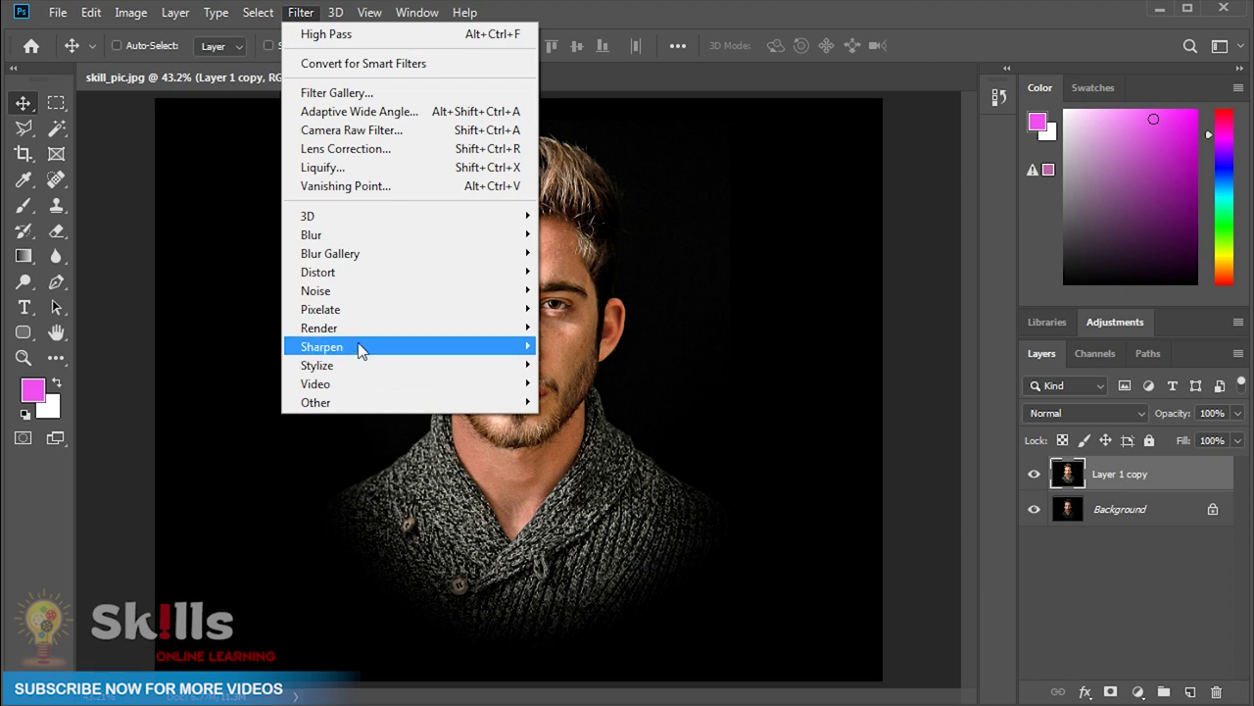
pyautogui.moveTo(324, 347)
pyautogui.click(597, 440)
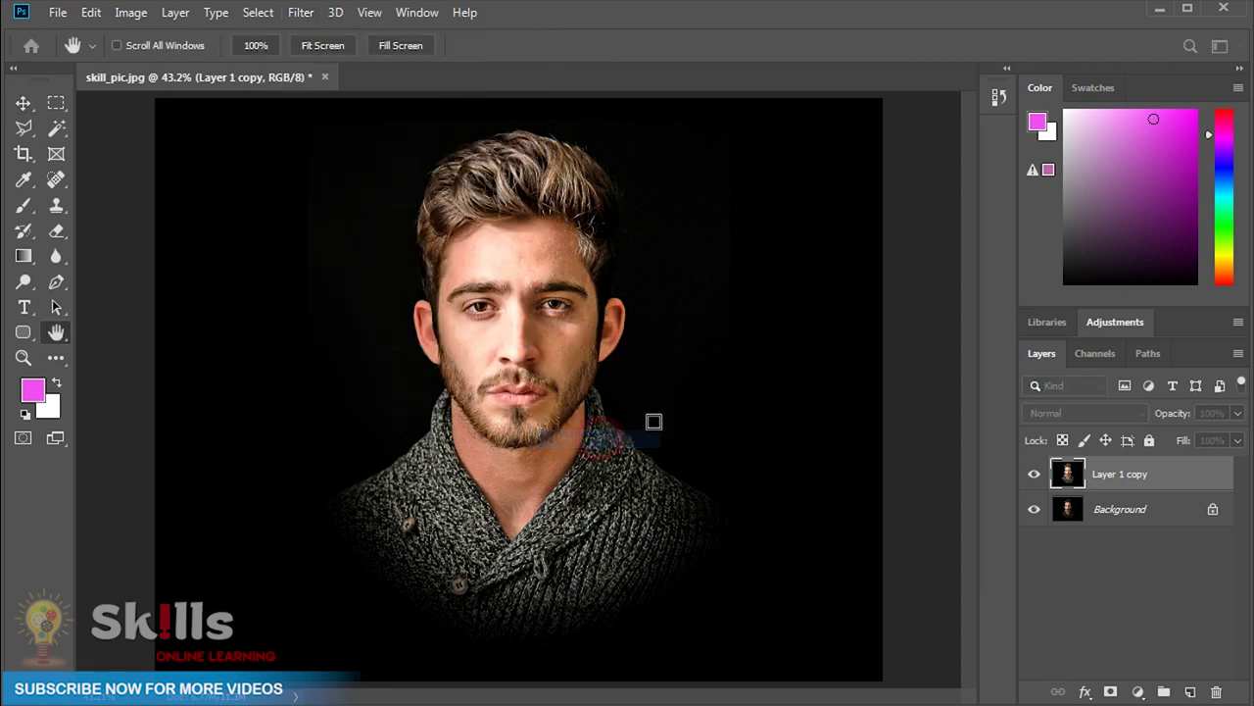
pyautogui.moveTo(849, 43); pyautogui.dragTo(854, 119)
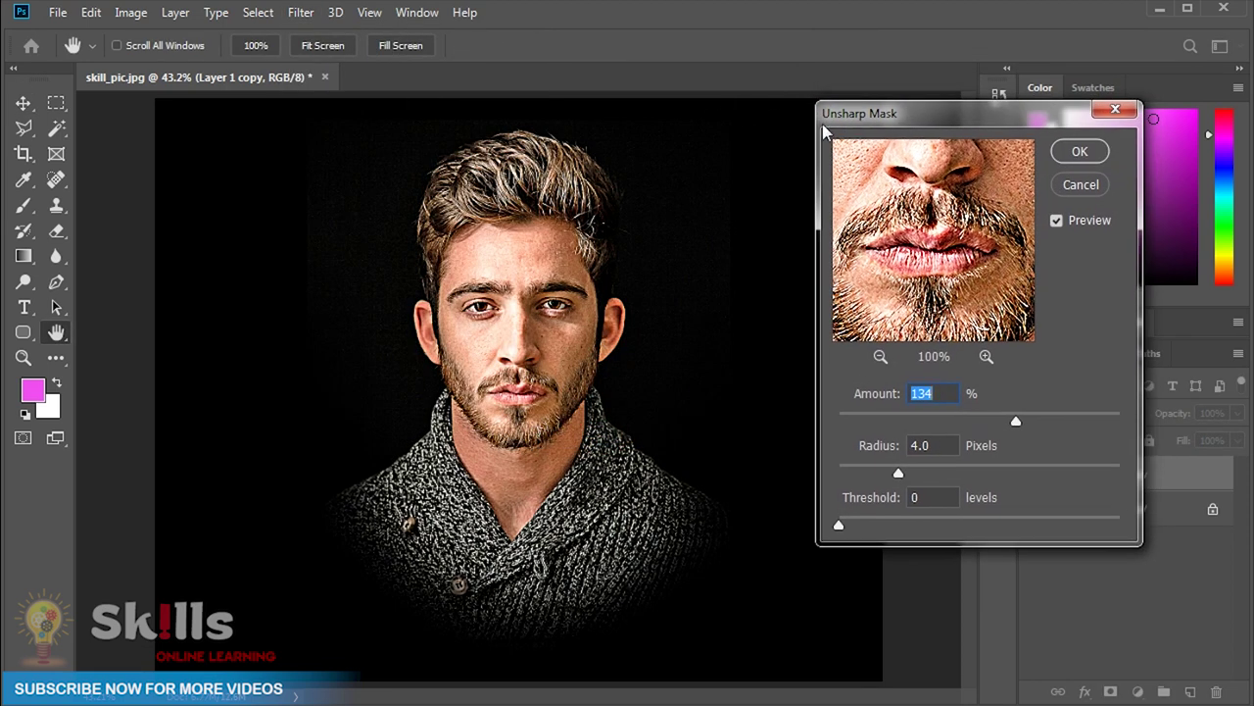
pyautogui.moveTo(899, 477); pyautogui.dragTo(844, 477)
pyautogui.moveTo(1019, 423); pyautogui.dragTo(997, 425)
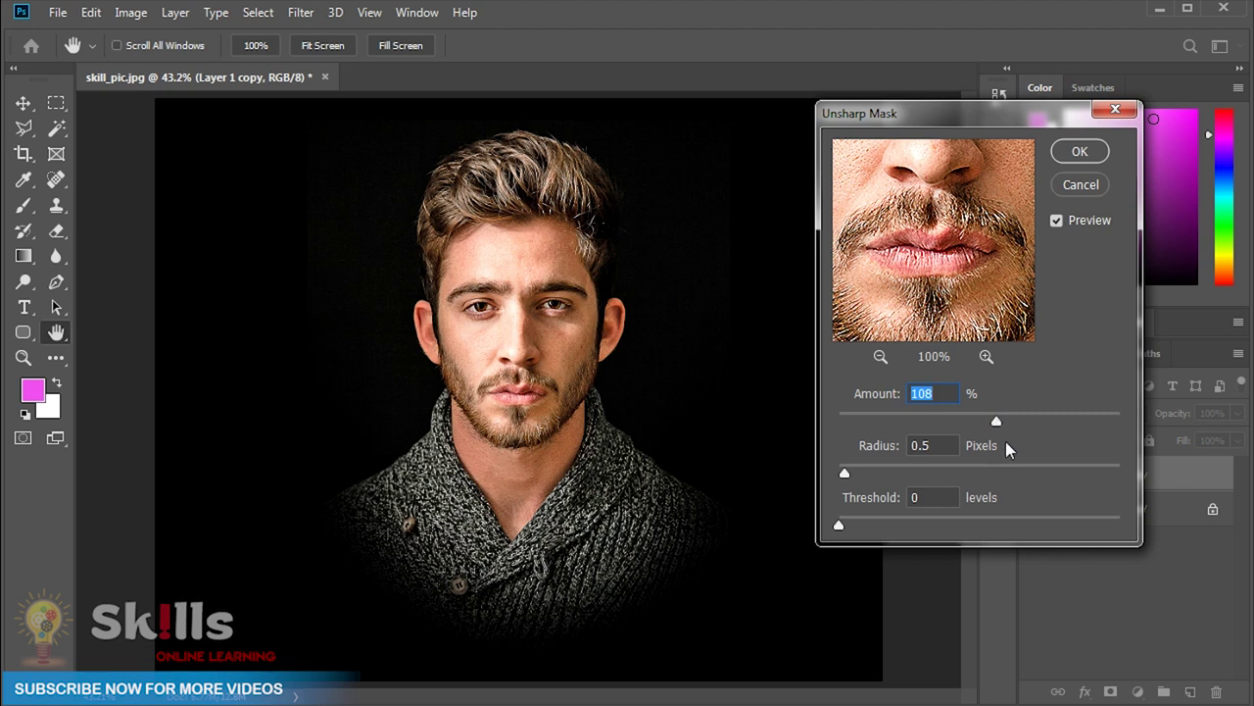
pyautogui.moveTo(996, 424); pyautogui.dragTo(992, 423)
pyautogui.click(1078, 154)
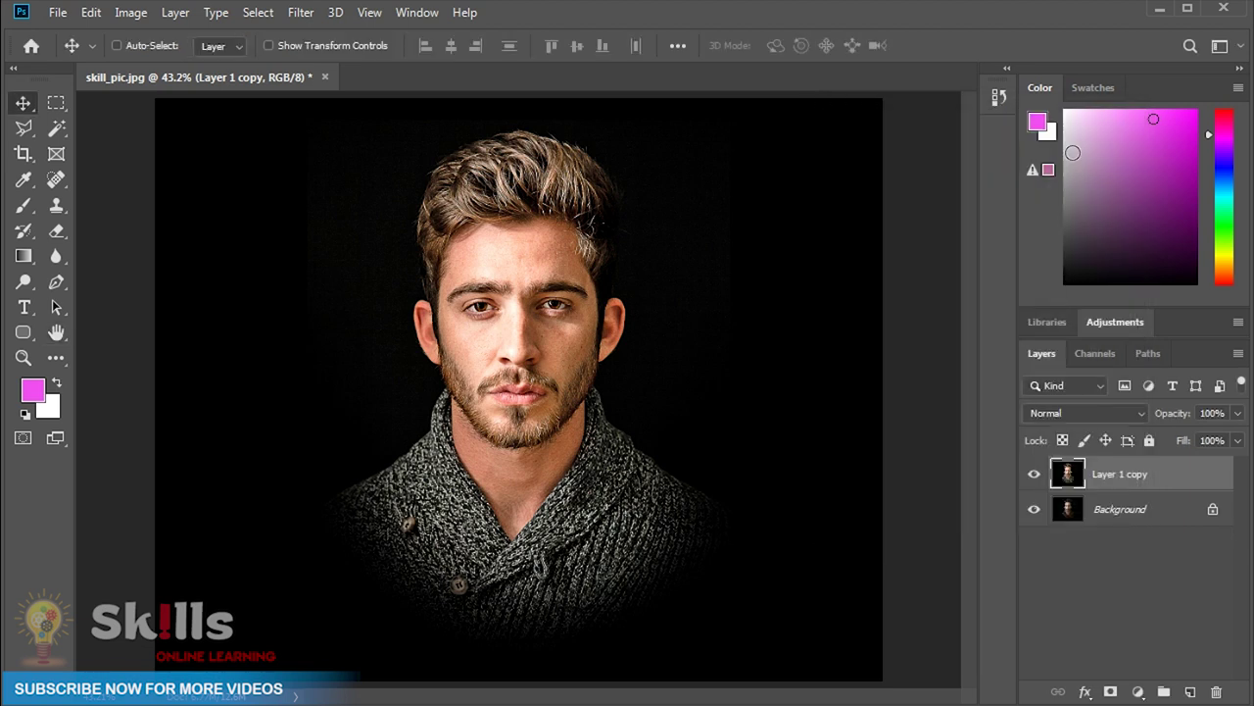
# - Apply the Diffuse filter in Anisotropic mode to Layer 1 copy
pyautogui.click(304, 14)
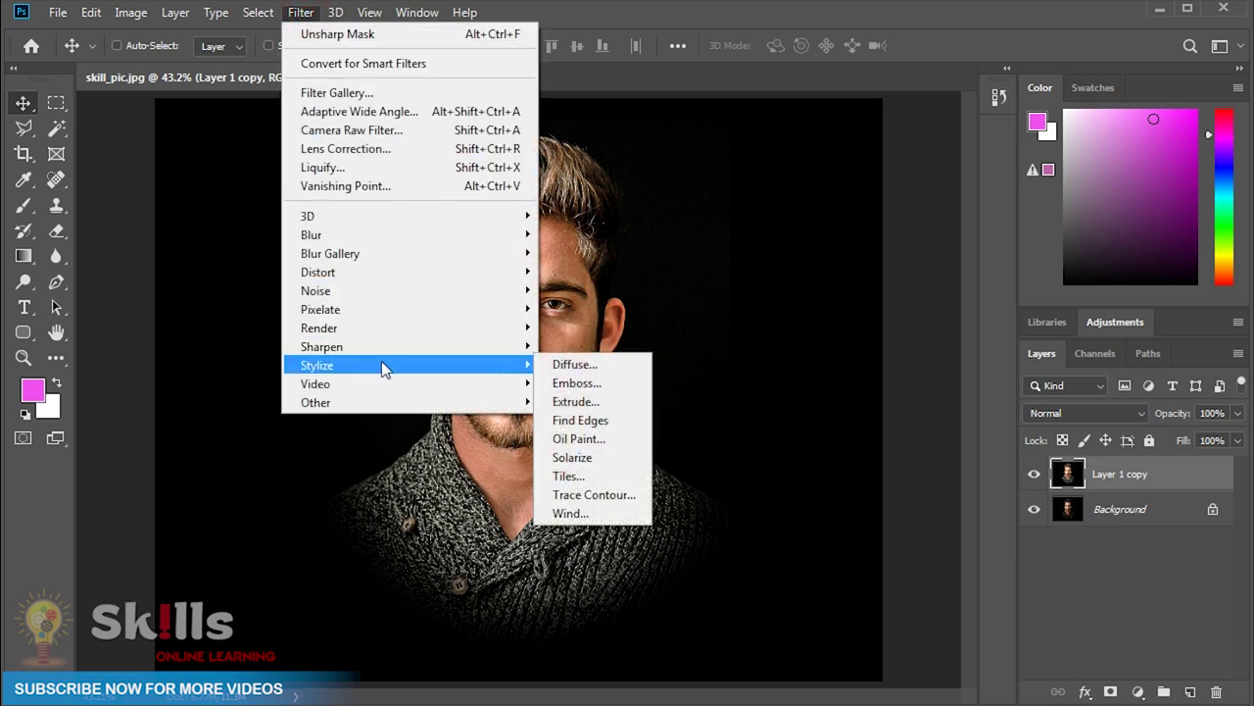
pyautogui.click(580, 364)
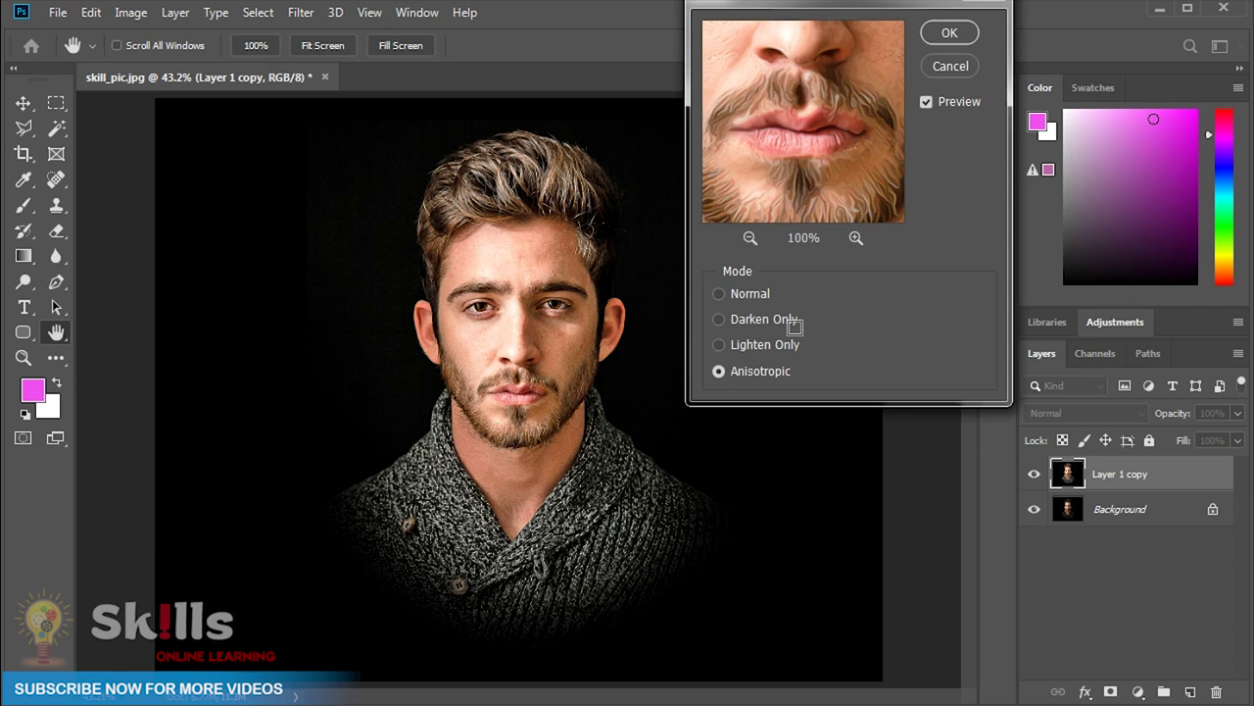
pyautogui.click(747, 372)
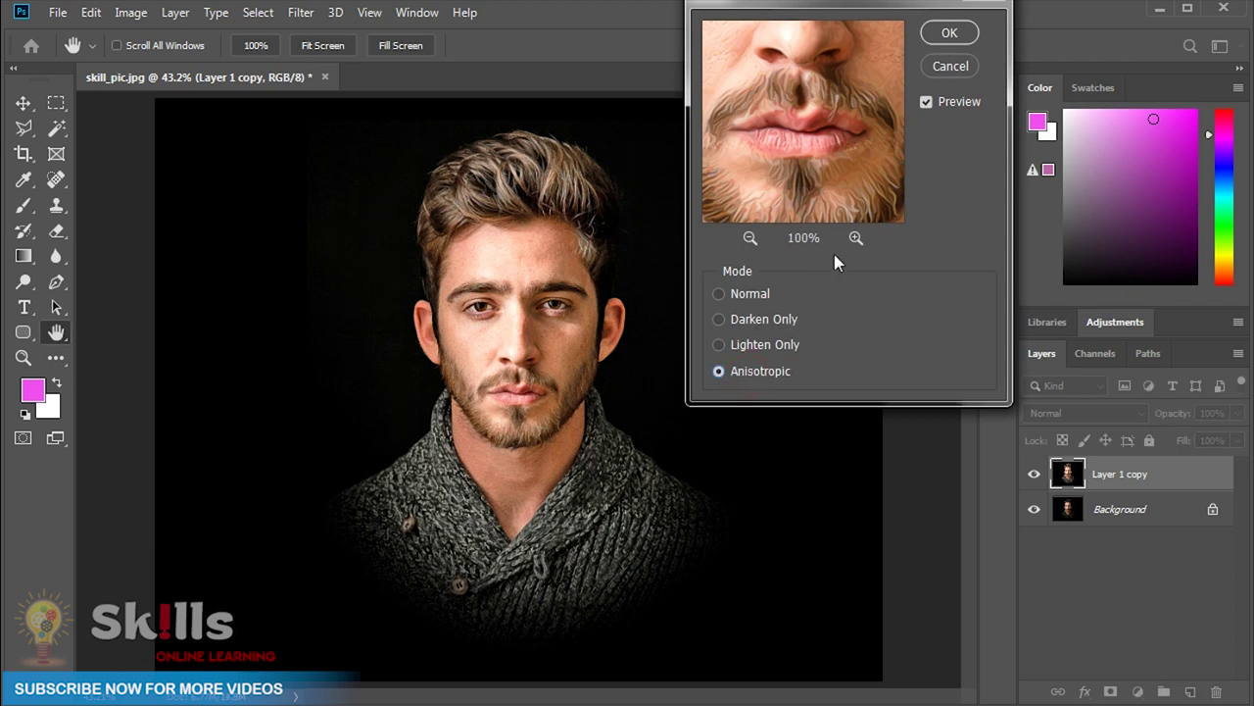
pyautogui.click(943, 36)
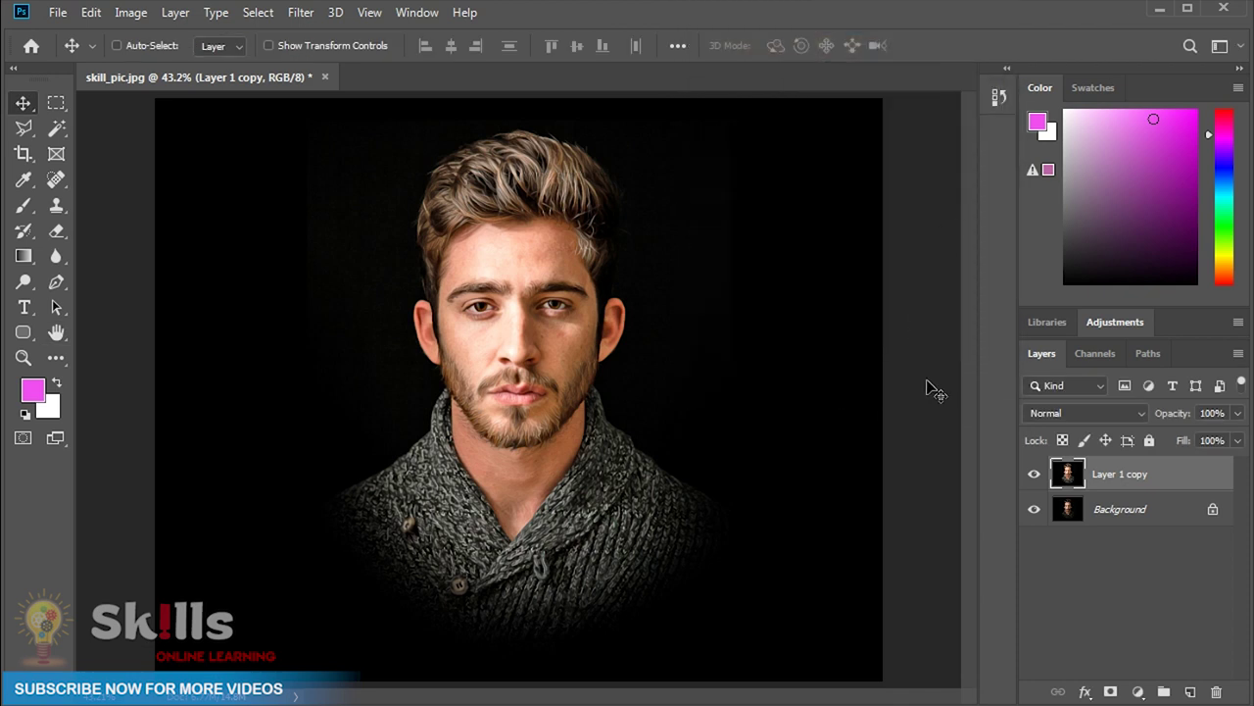
# - Rotate the canvas 90° clockwise twice, reapplying Diffuse after each rotation
pyautogui.click(145, 14)
pyautogui.moveTo(168, 197)
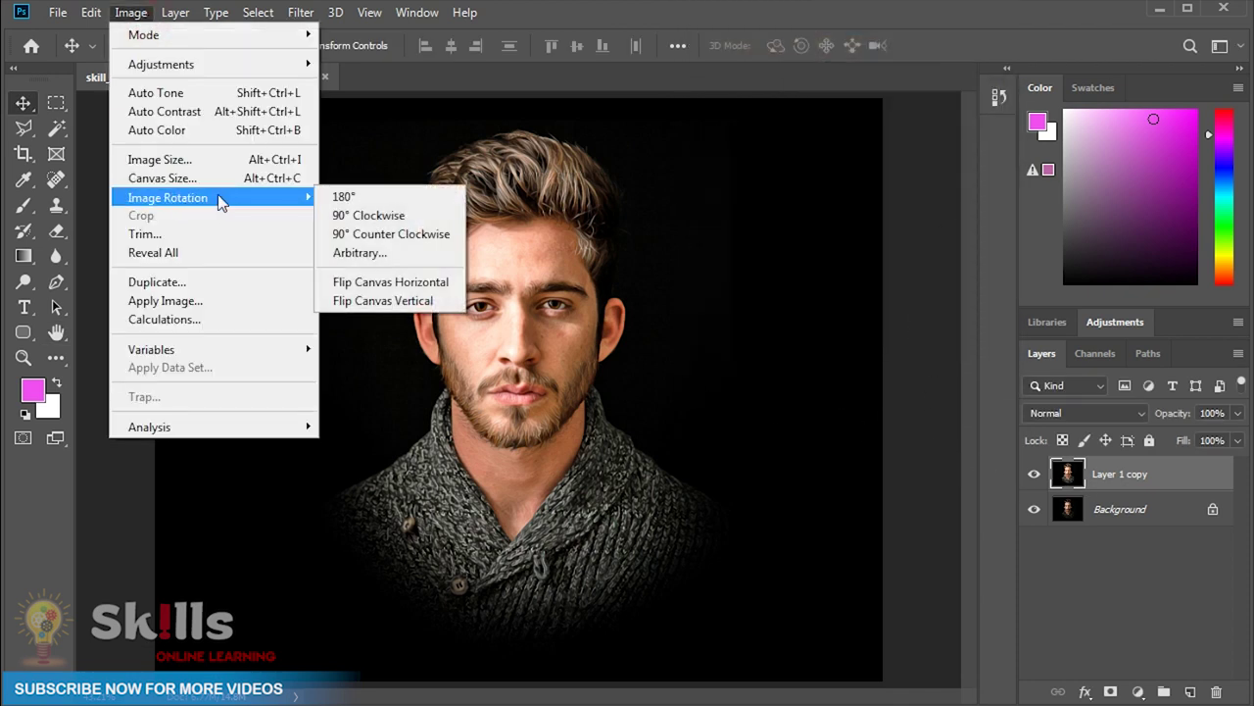
pyautogui.click(429, 221)
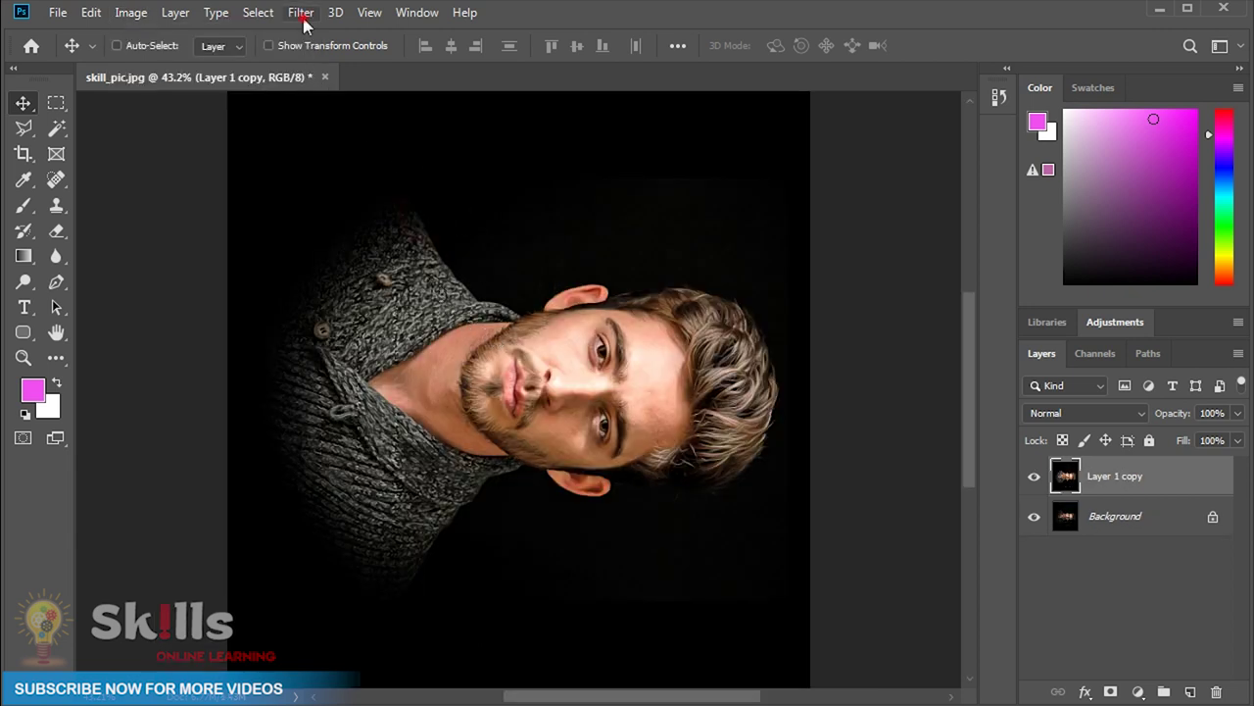
pyautogui.click(302, 13)
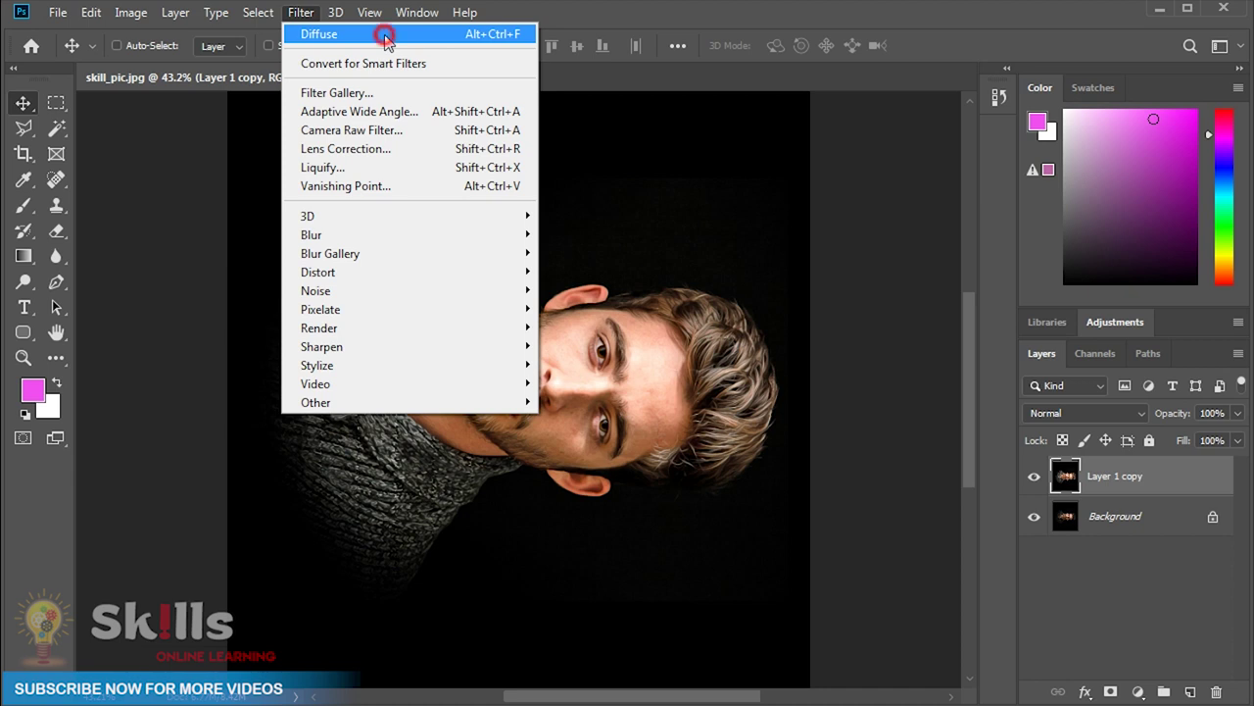
pyautogui.click(384, 34)
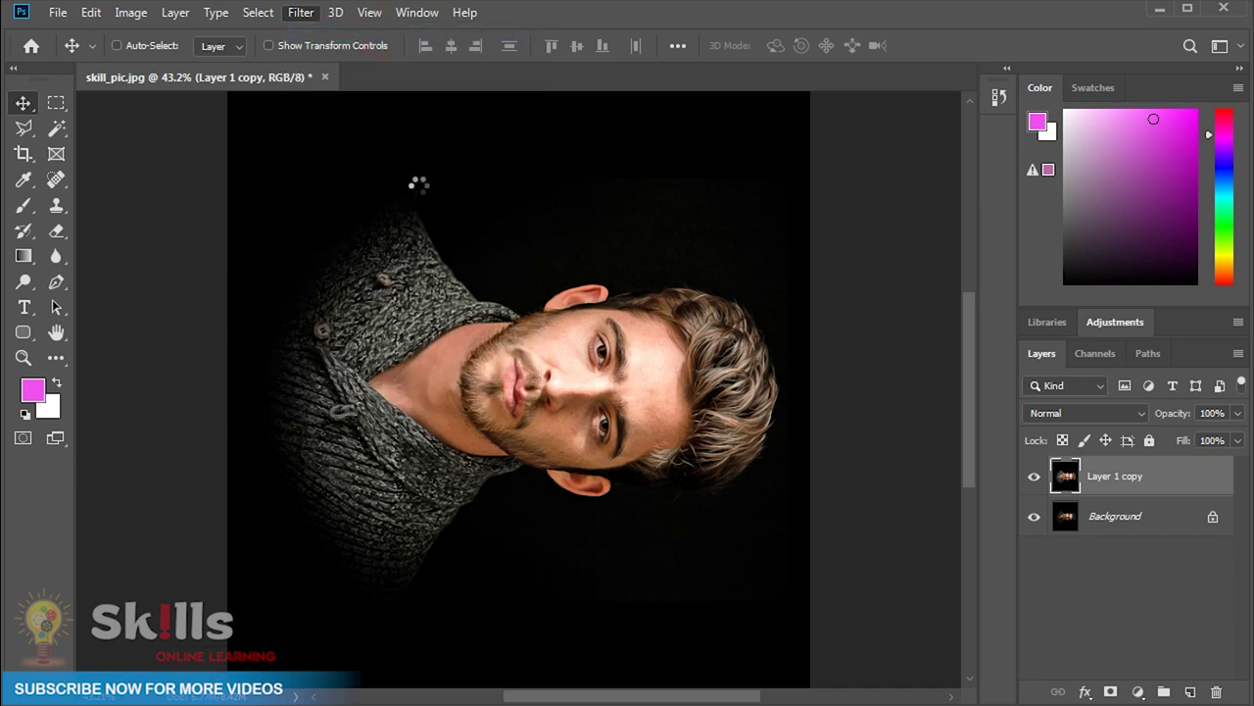
pyautogui.click(133, 14)
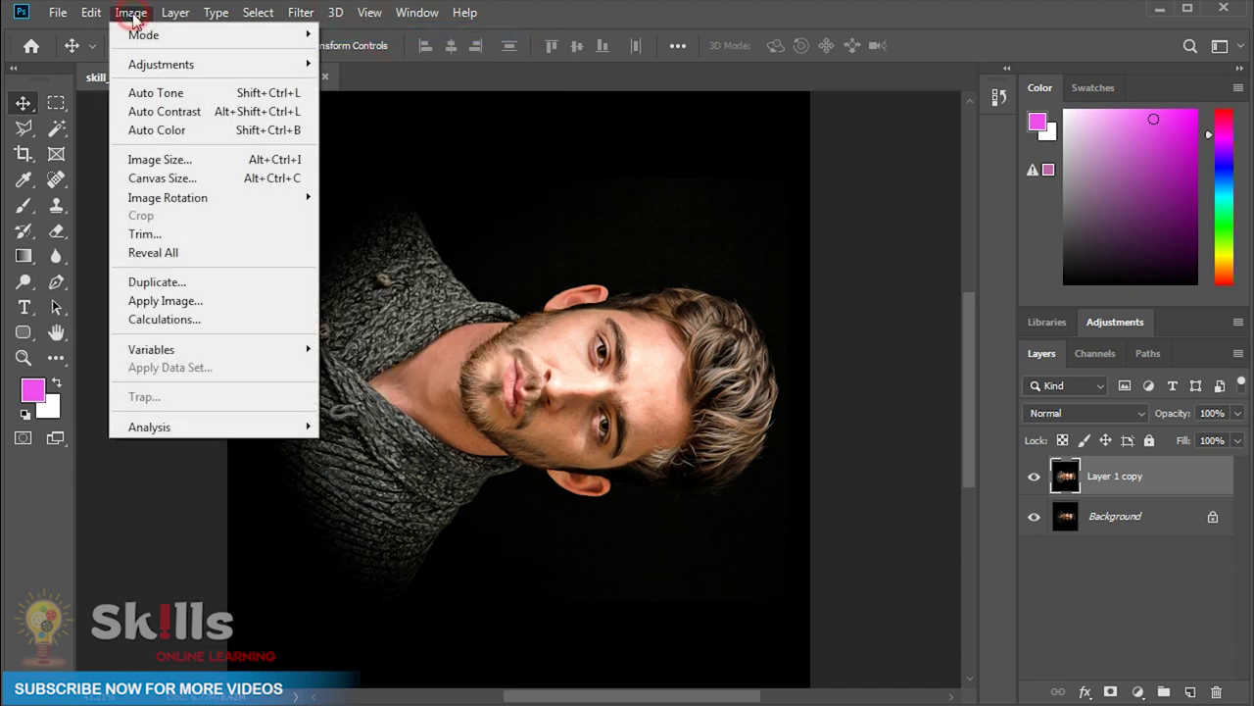
pyautogui.moveTo(167, 197)
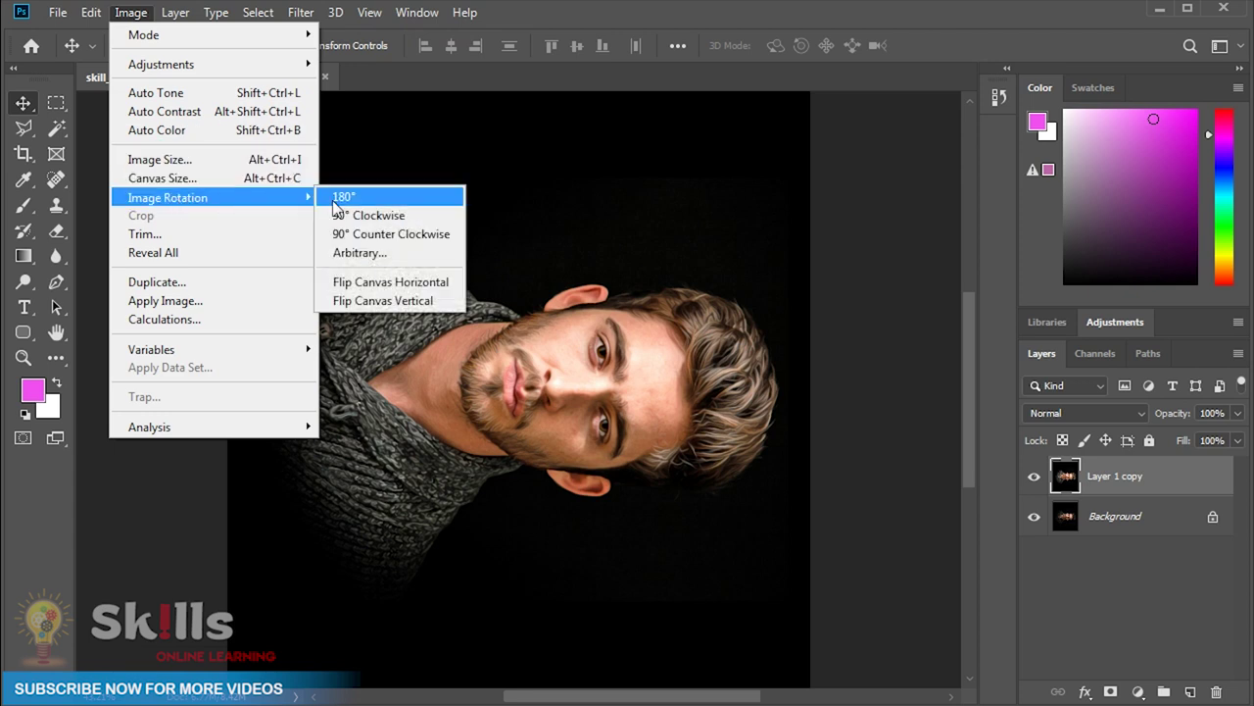
pyautogui.click(340, 215)
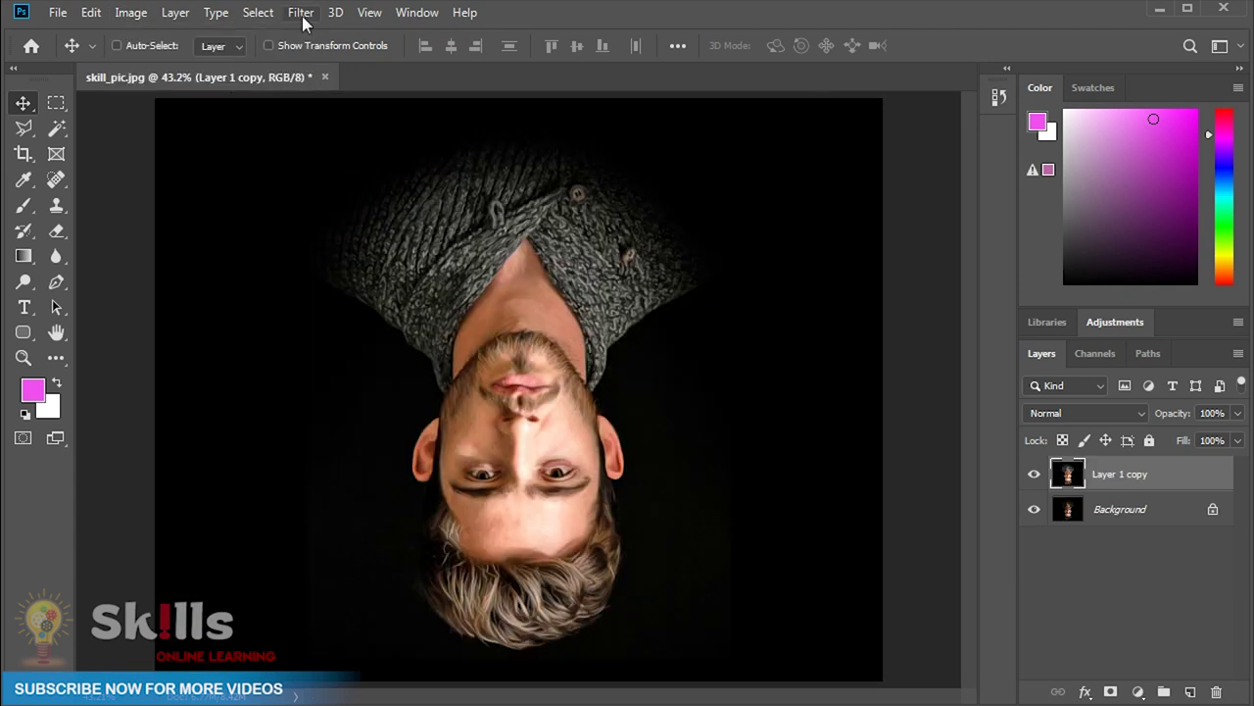
pyautogui.click(303, 17)
pyautogui.click(353, 33)
# - Rotate two more 90° clockwise turns back upright, reapplying Diffuse after each
pyautogui.click(130, 13)
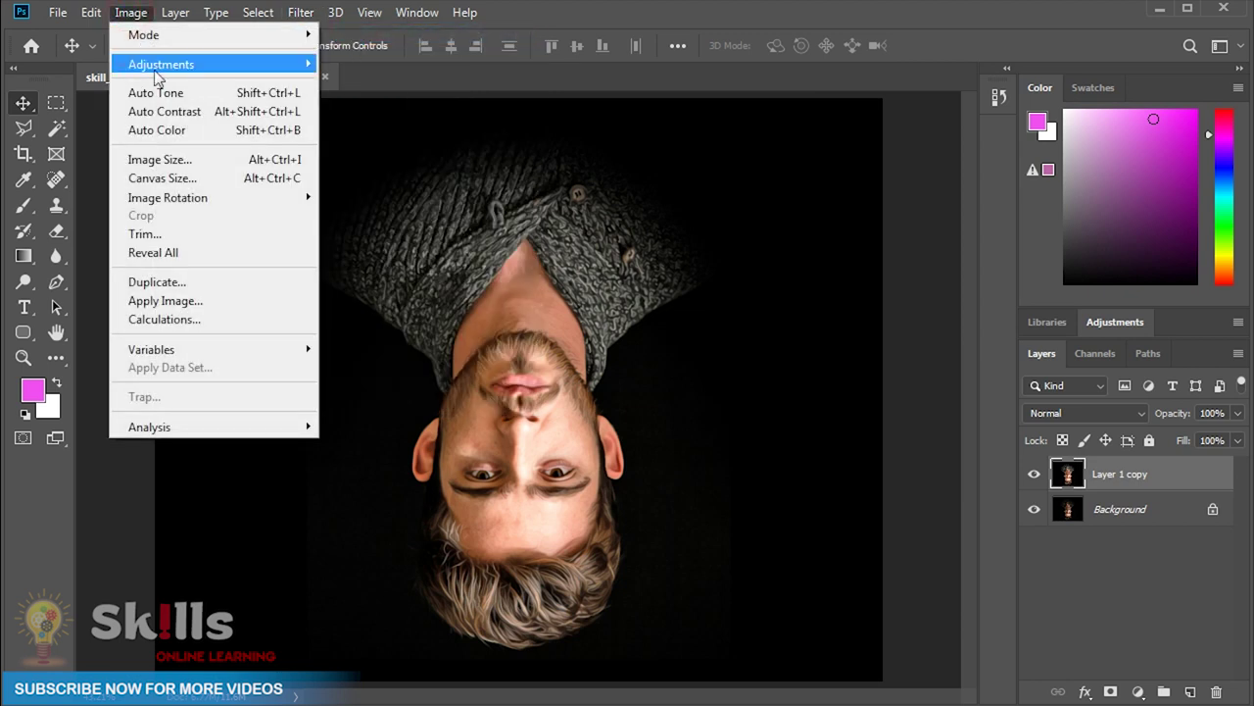
pyautogui.moveTo(167, 197)
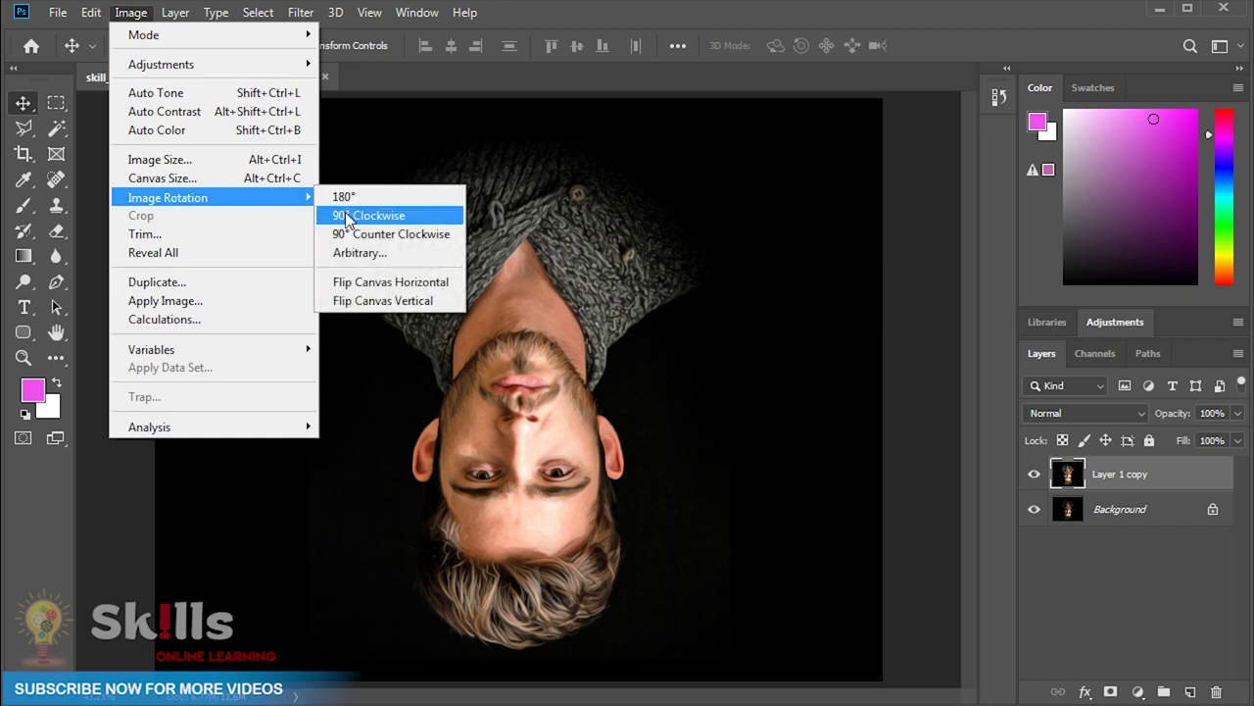
pyautogui.click(345, 217)
pyautogui.click(303, 12)
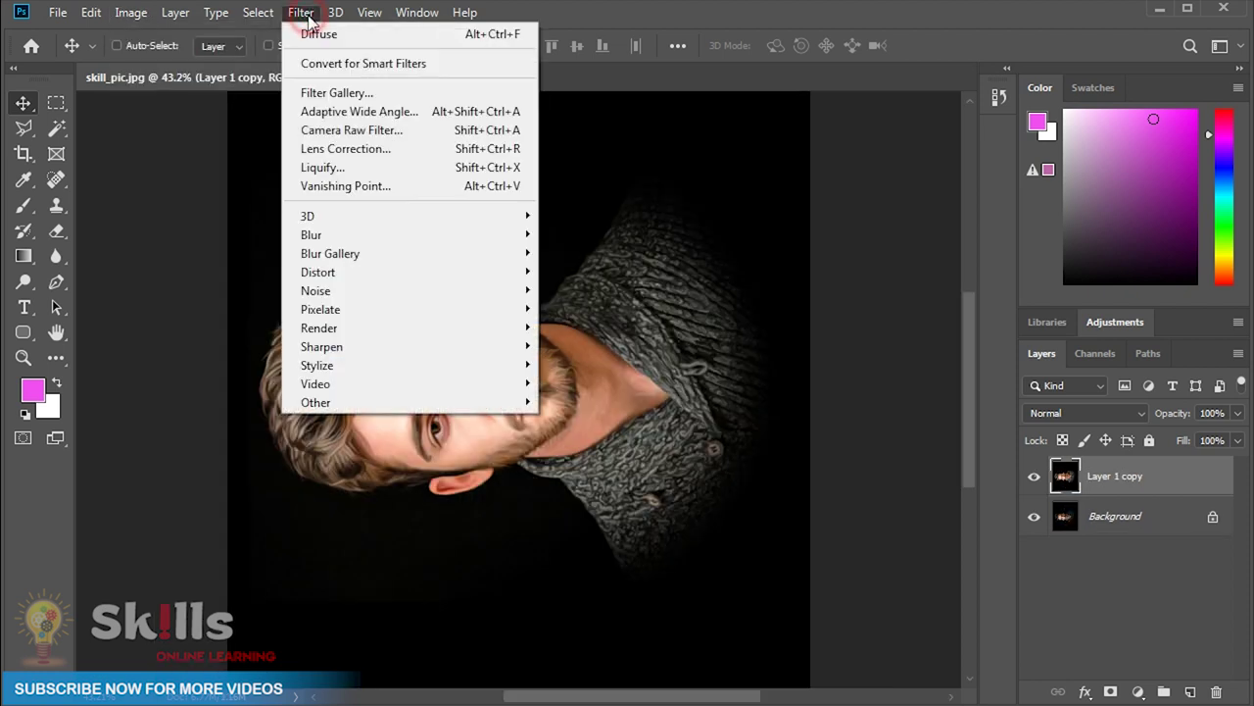
pyautogui.click(363, 39)
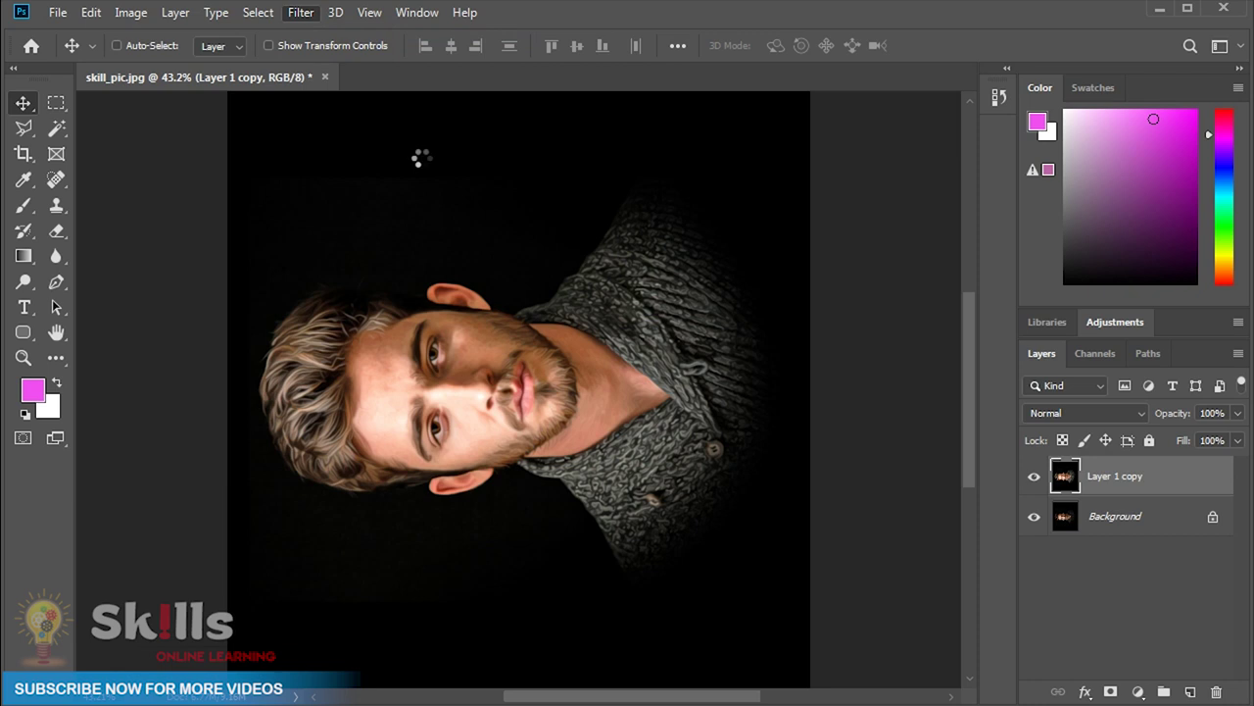
pyautogui.click(131, 13)
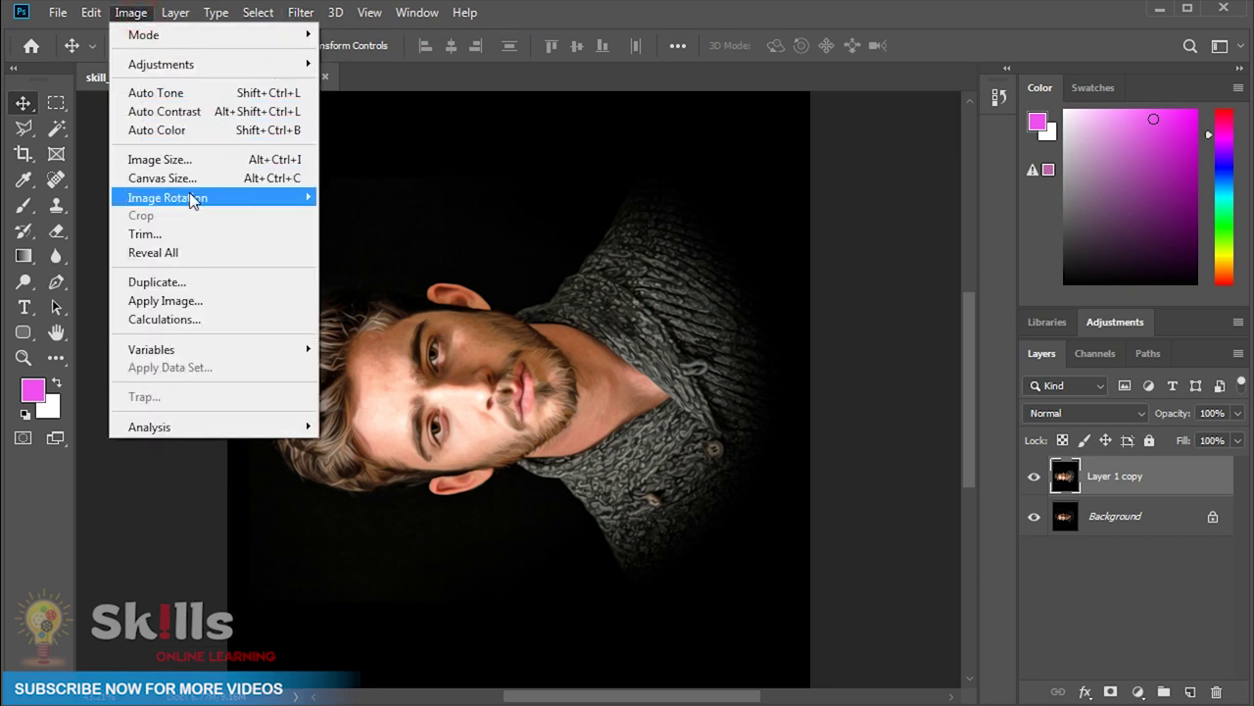
pyautogui.moveTo(168, 197)
pyautogui.click(363, 216)
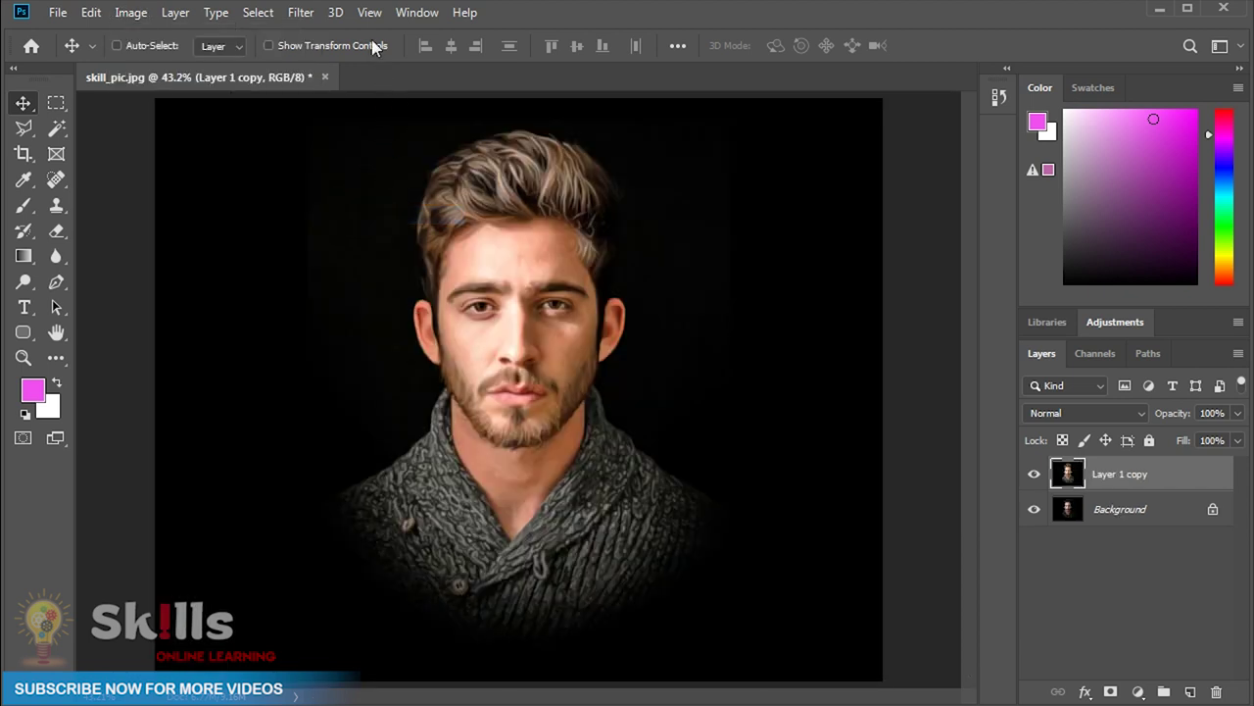
pyautogui.click(301, 13)
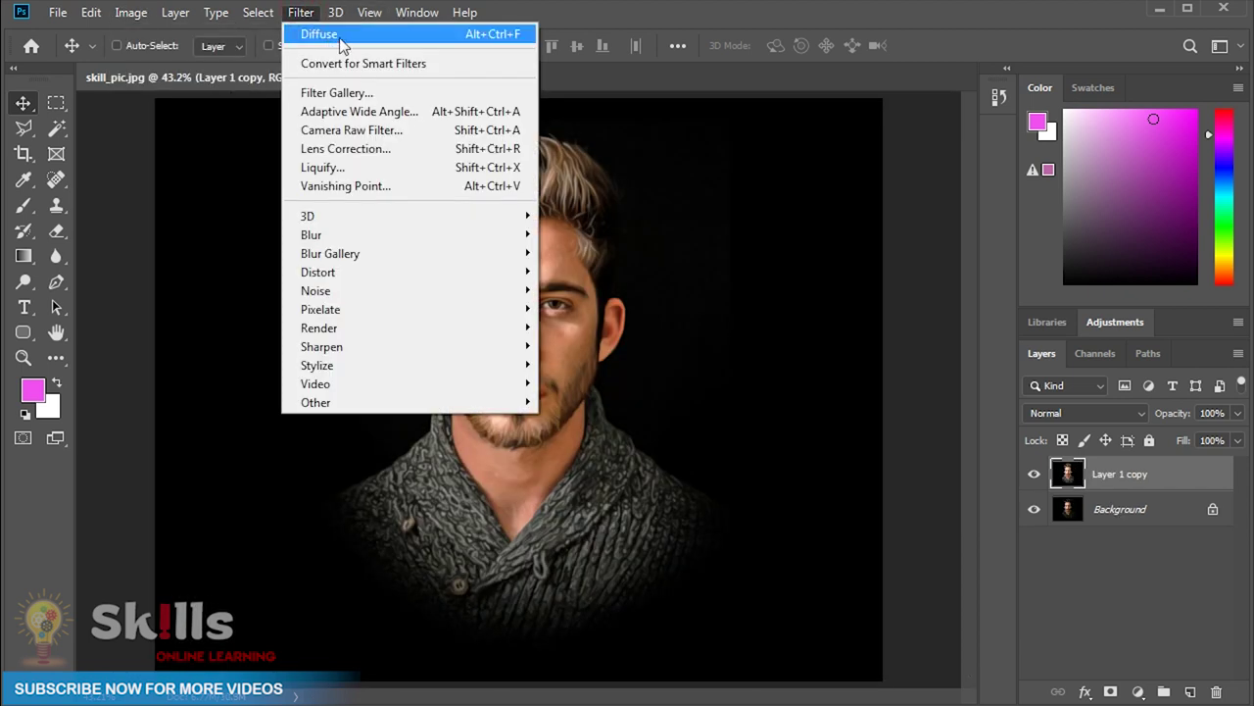
pyautogui.click(339, 32)
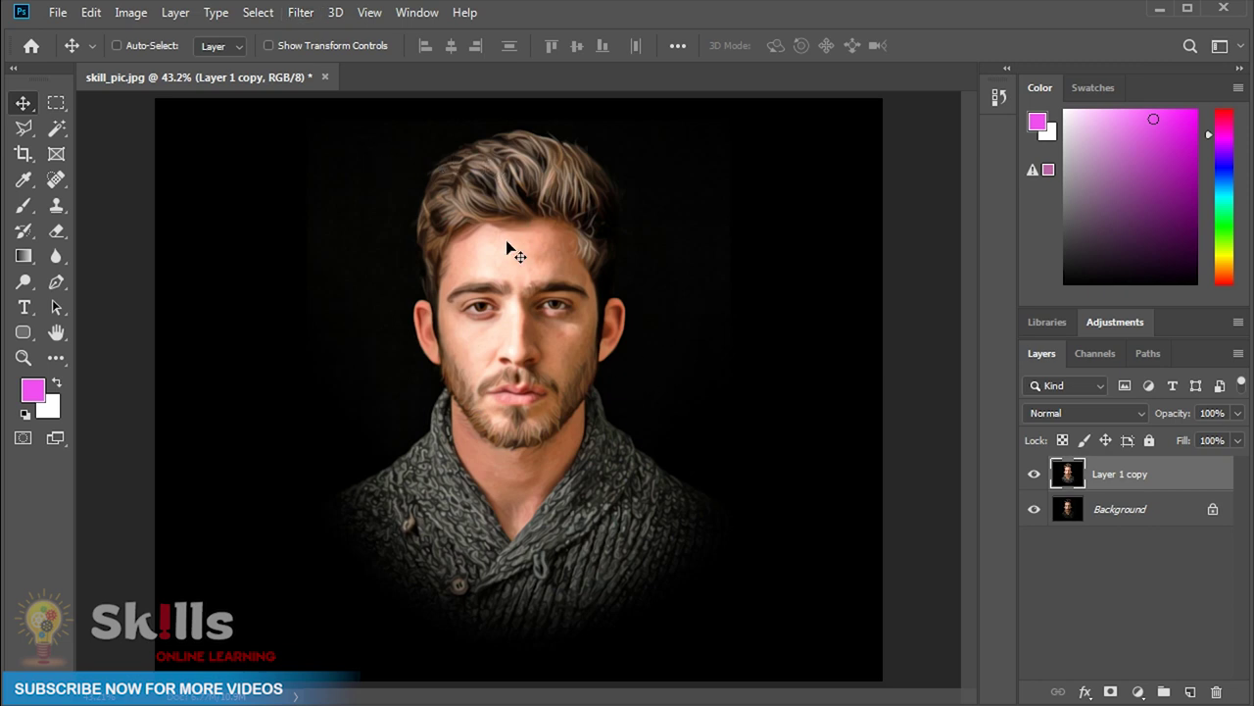
# - Sharpen Layer 1 copy with Unsharp Mask: Amount 141%, Radius 3.1 px, Threshold 0
pyautogui.click(296, 12)
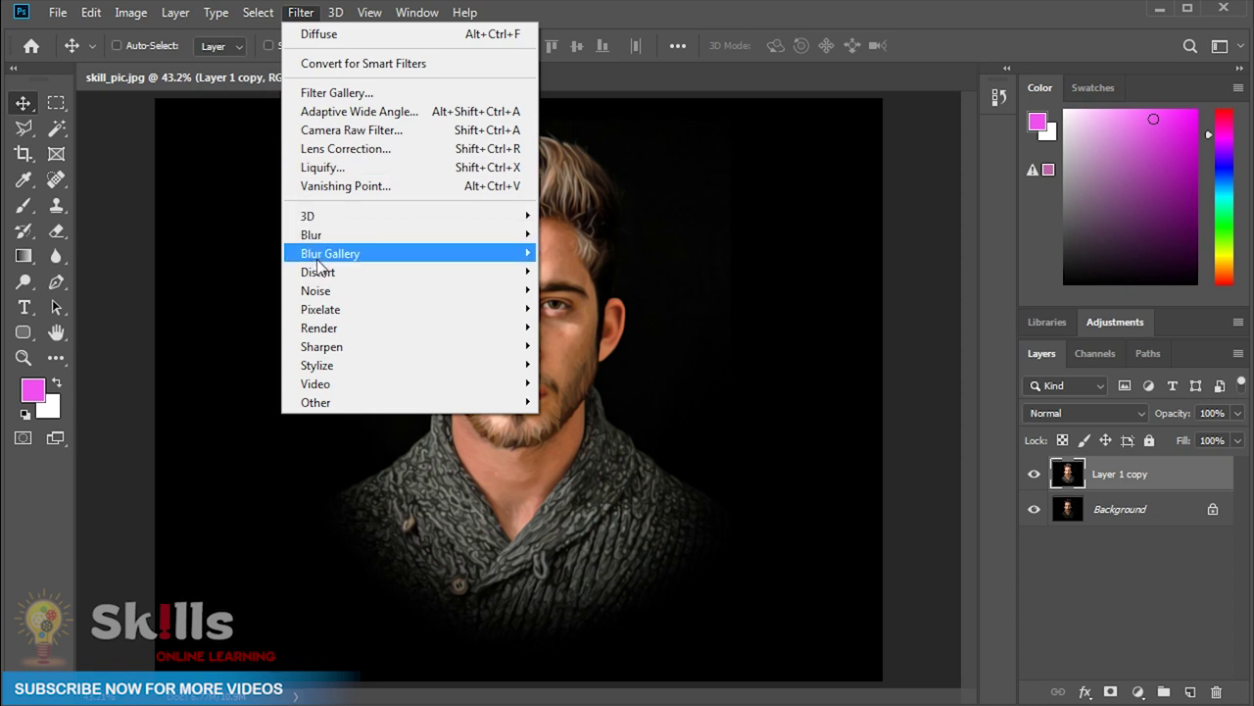
pyautogui.moveTo(322, 346)
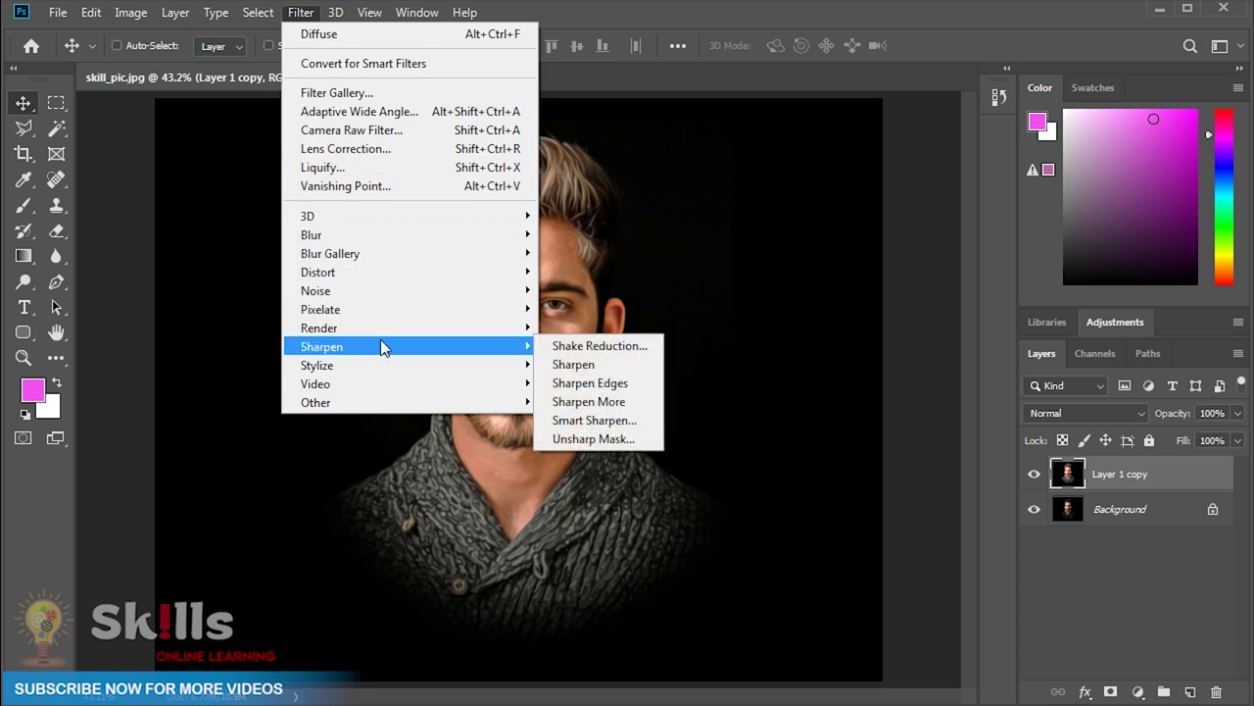
pyautogui.click(585, 439)
pyautogui.moveTo(973, 116); pyautogui.dragTo(919, 76)
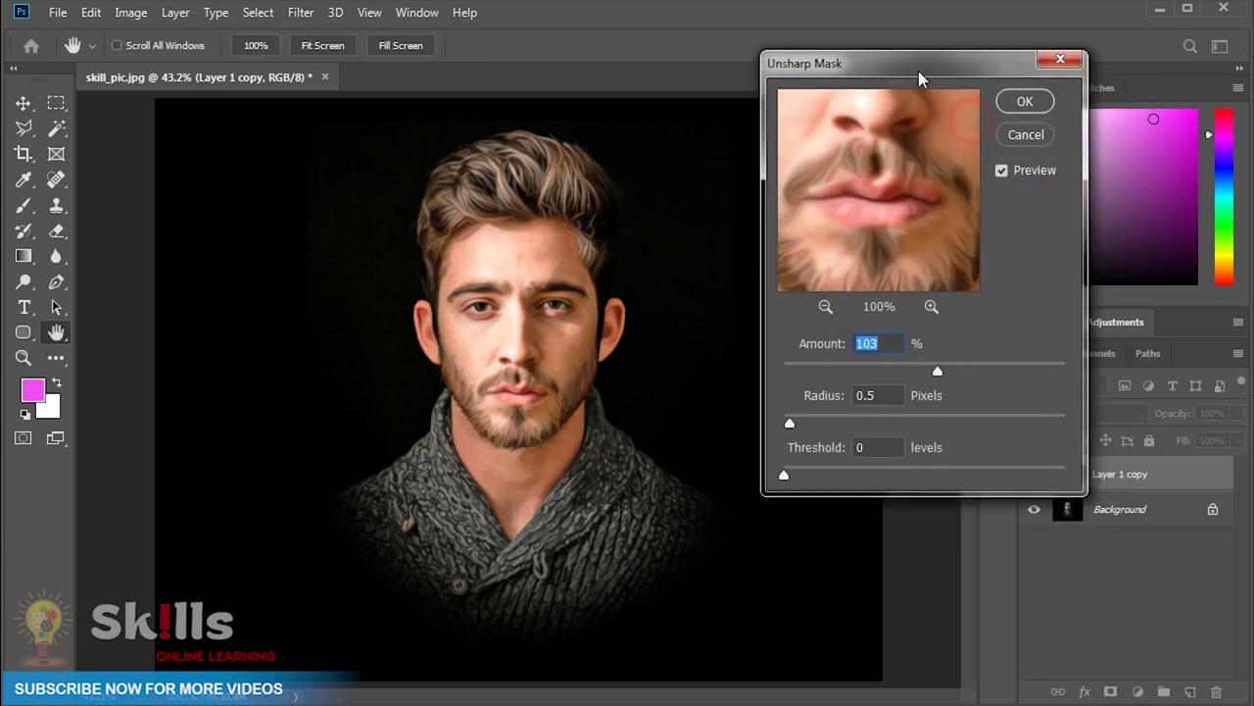
pyautogui.moveTo(790, 424); pyautogui.dragTo(825, 427)
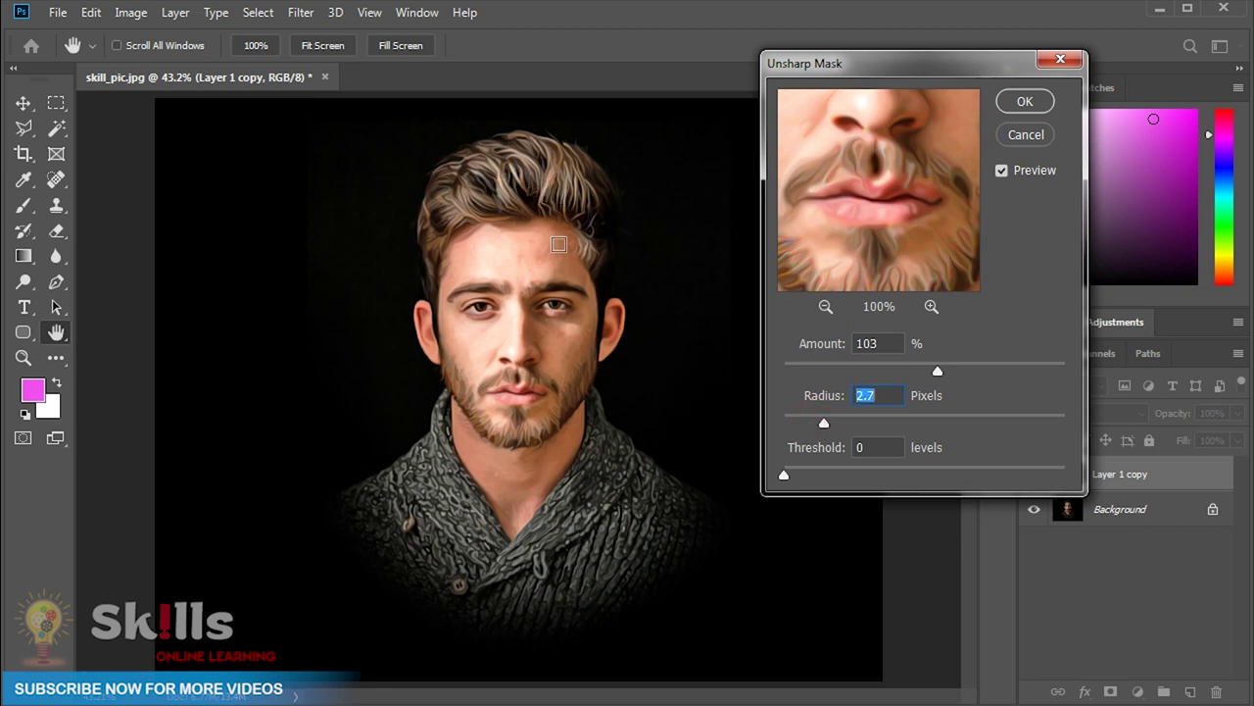
pyautogui.moveTo(826, 427); pyautogui.dragTo(831, 427)
pyautogui.moveTo(938, 372); pyautogui.dragTo(967, 373)
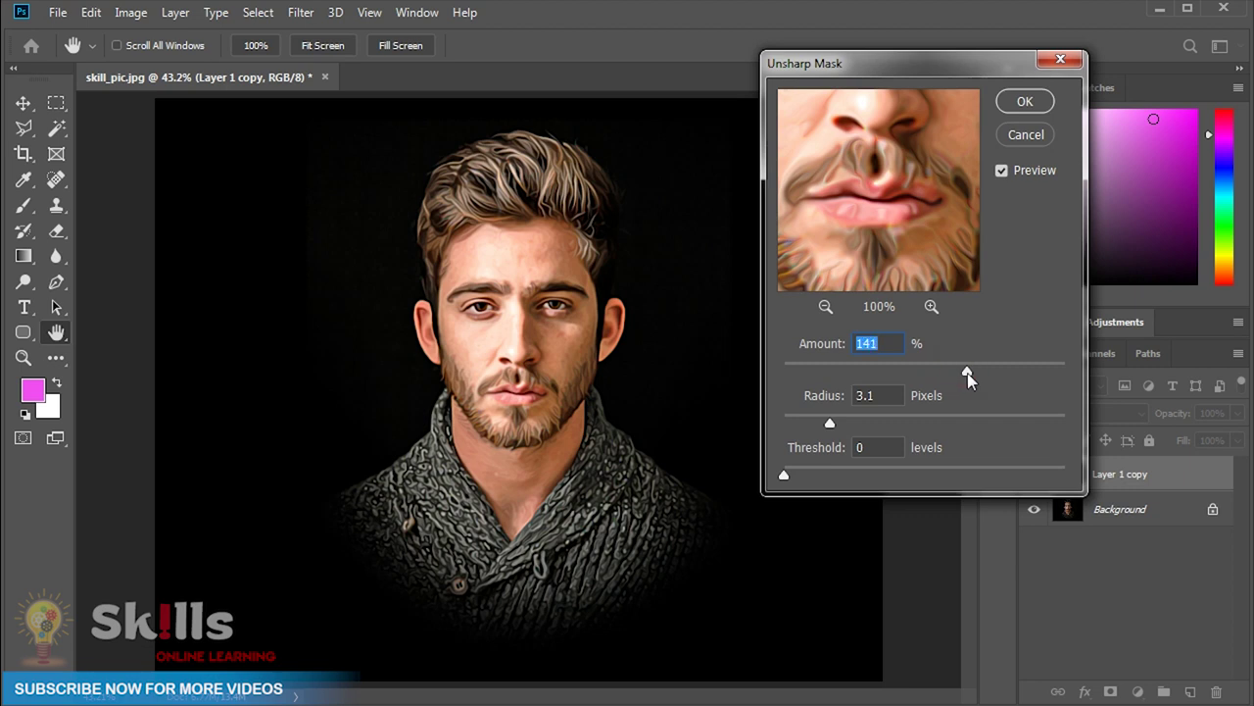
pyautogui.click(1020, 105)
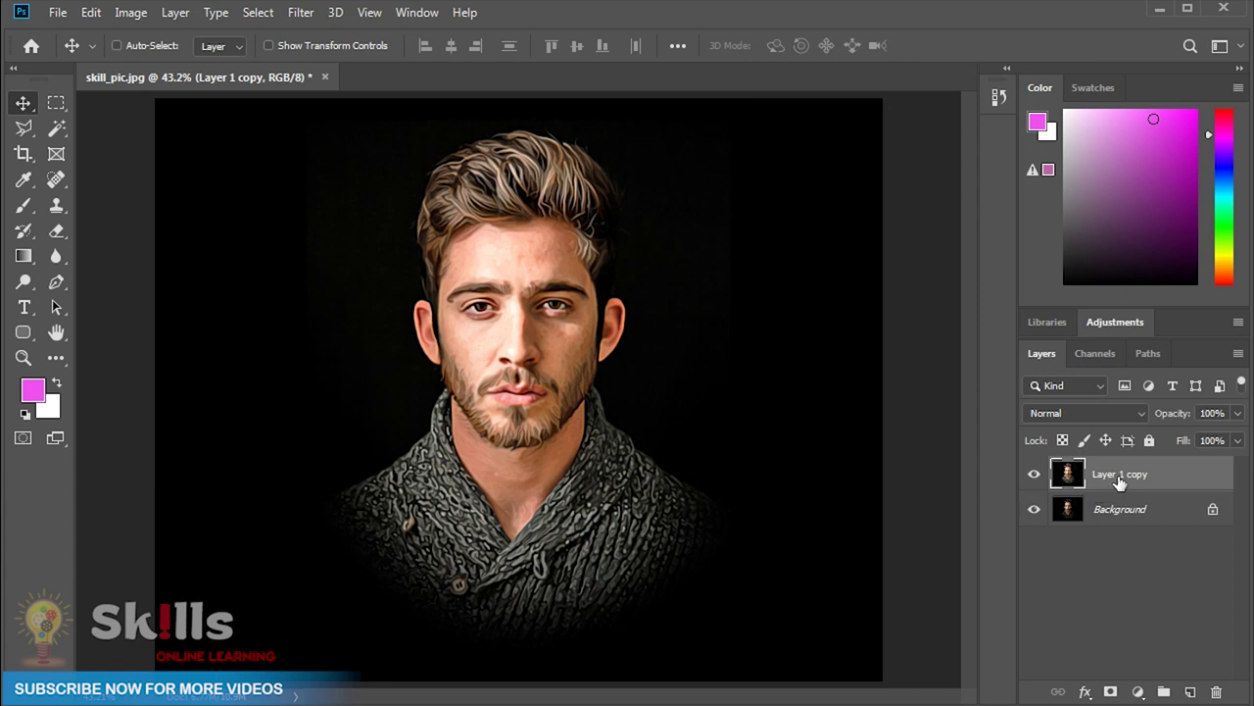
# - Duplicate the sharpened layer as Layer 1 copy 2 and apply High Pass at 2.3 pixels
pyautogui.hotkey('ctrl', 'j')
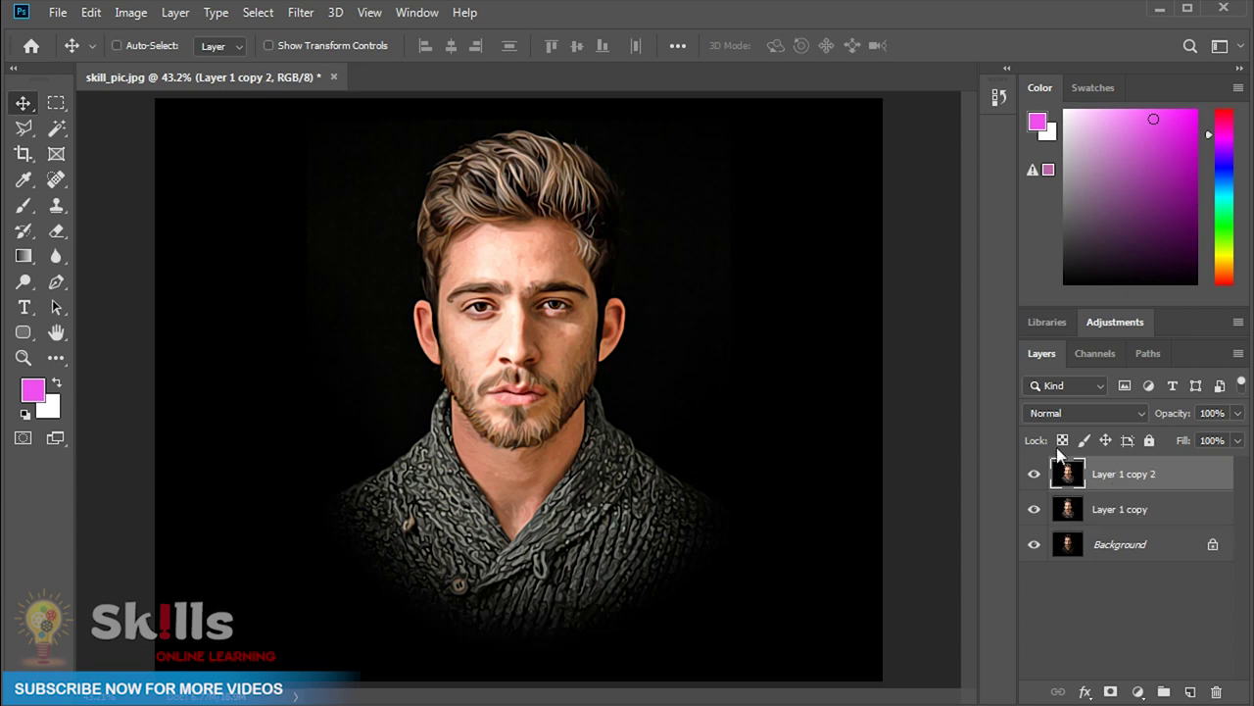
pyautogui.click(301, 13)
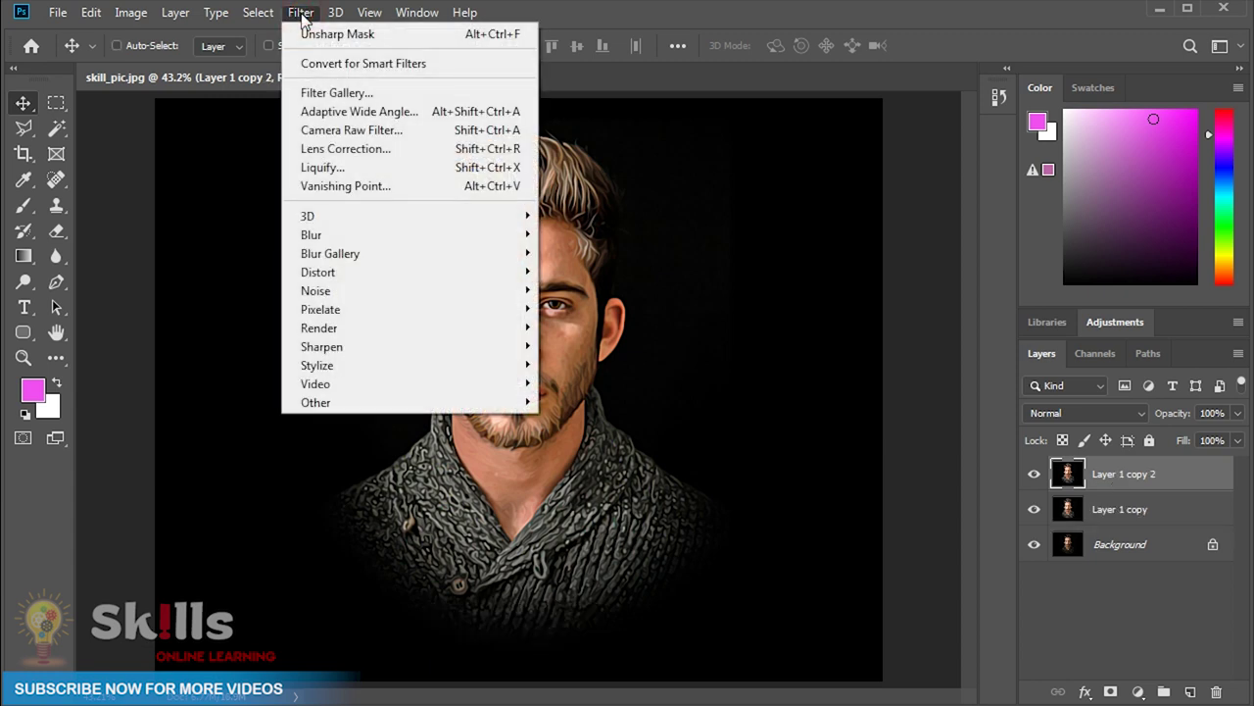
pyautogui.moveTo(316, 402)
pyautogui.click(582, 420)
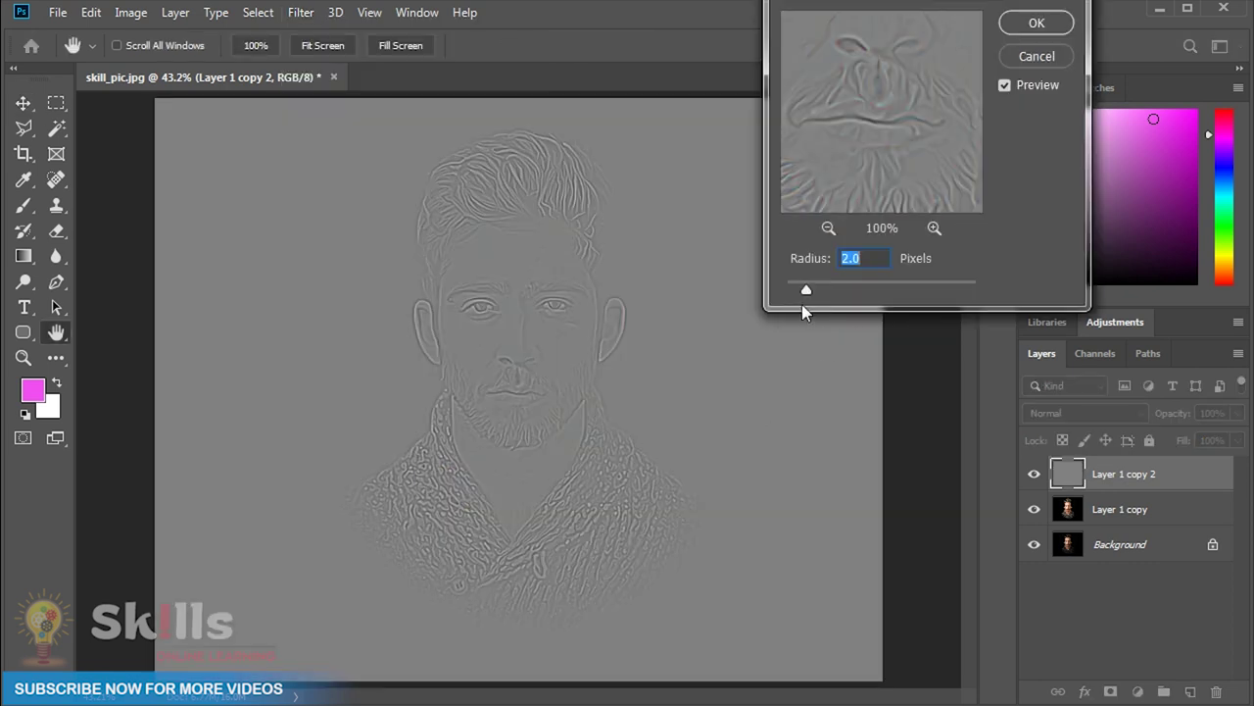
pyautogui.moveTo(807, 294); pyautogui.dragTo(810, 290)
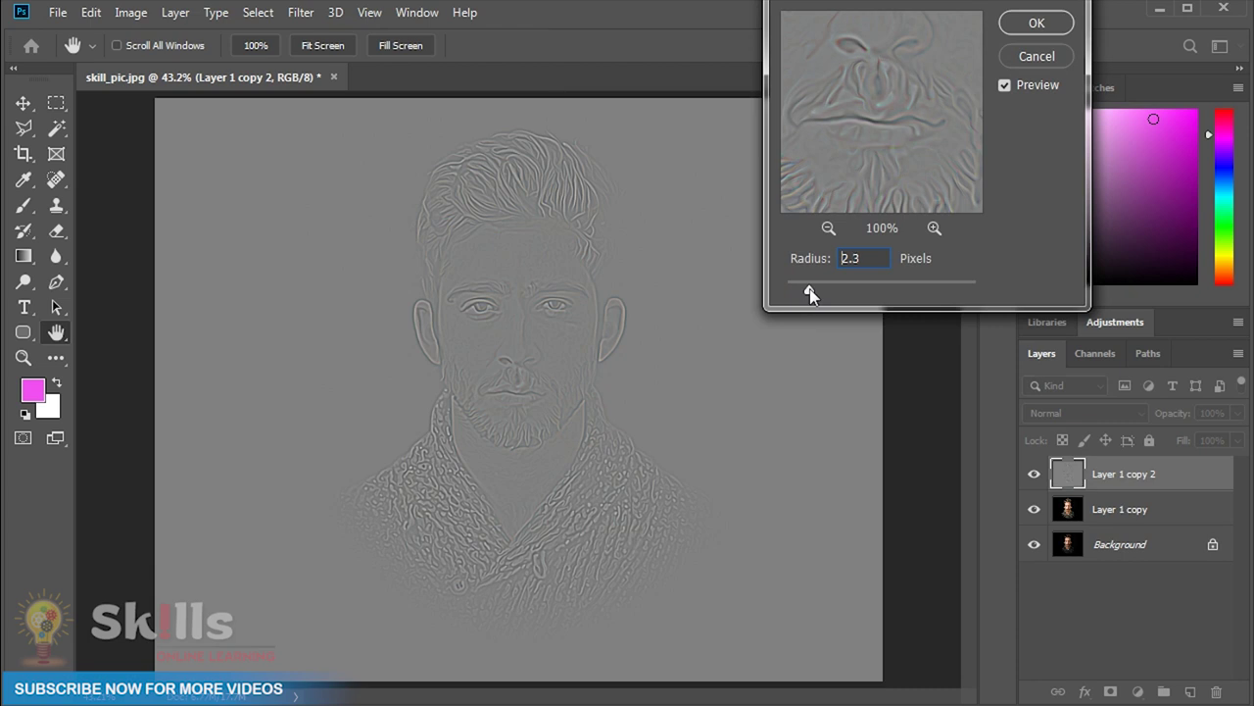
pyautogui.click(1026, 25)
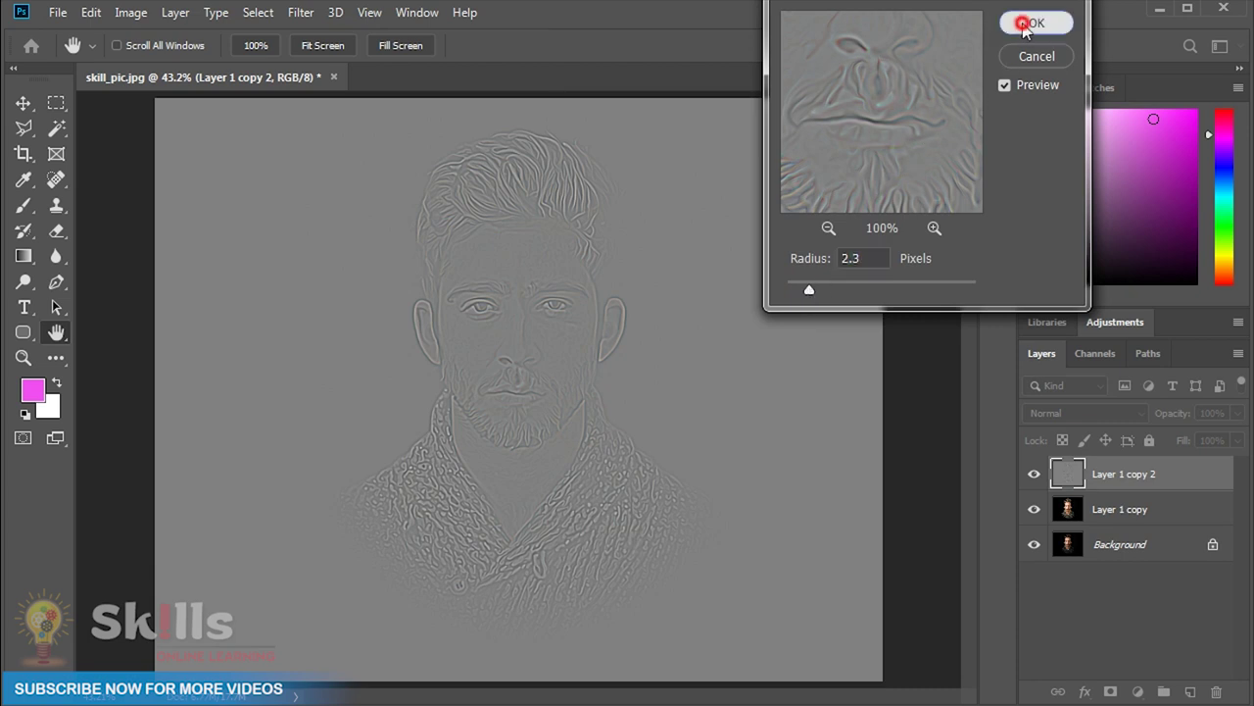
# - Blend Layer 1 copy 2 in Overlay mode and toggle its visibility to compare
pyautogui.click(1083, 413)
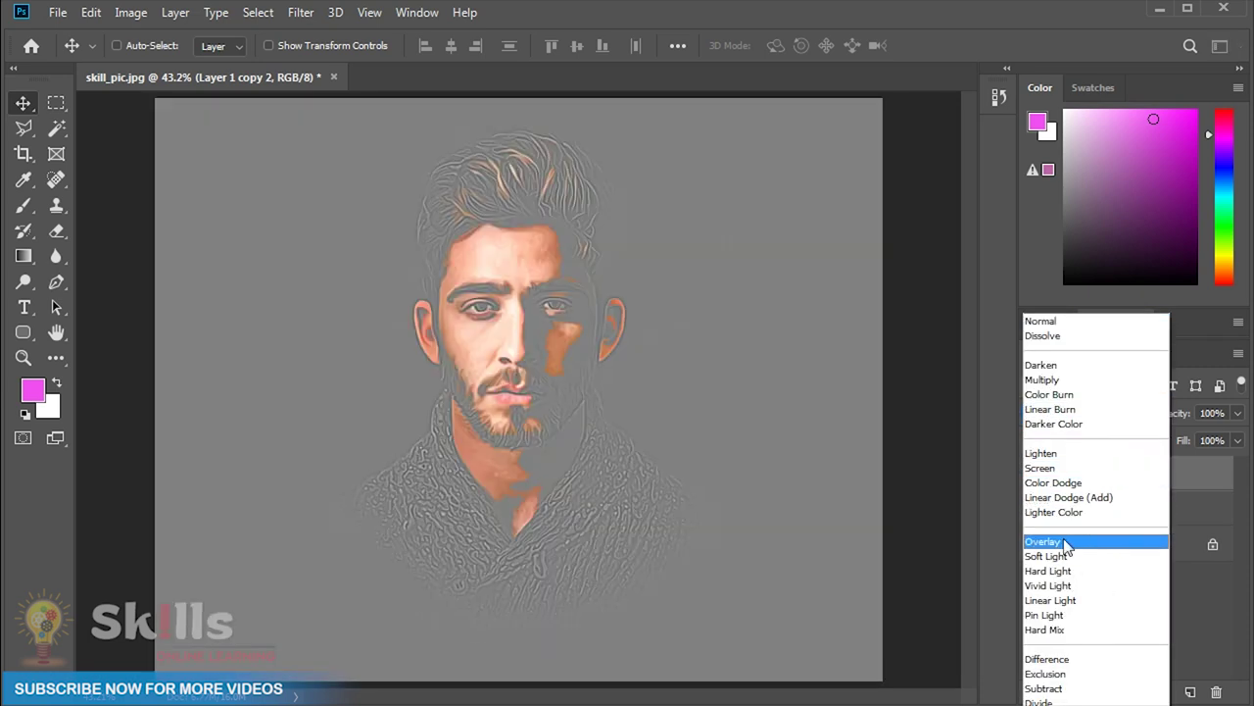
pyautogui.click(1065, 542)
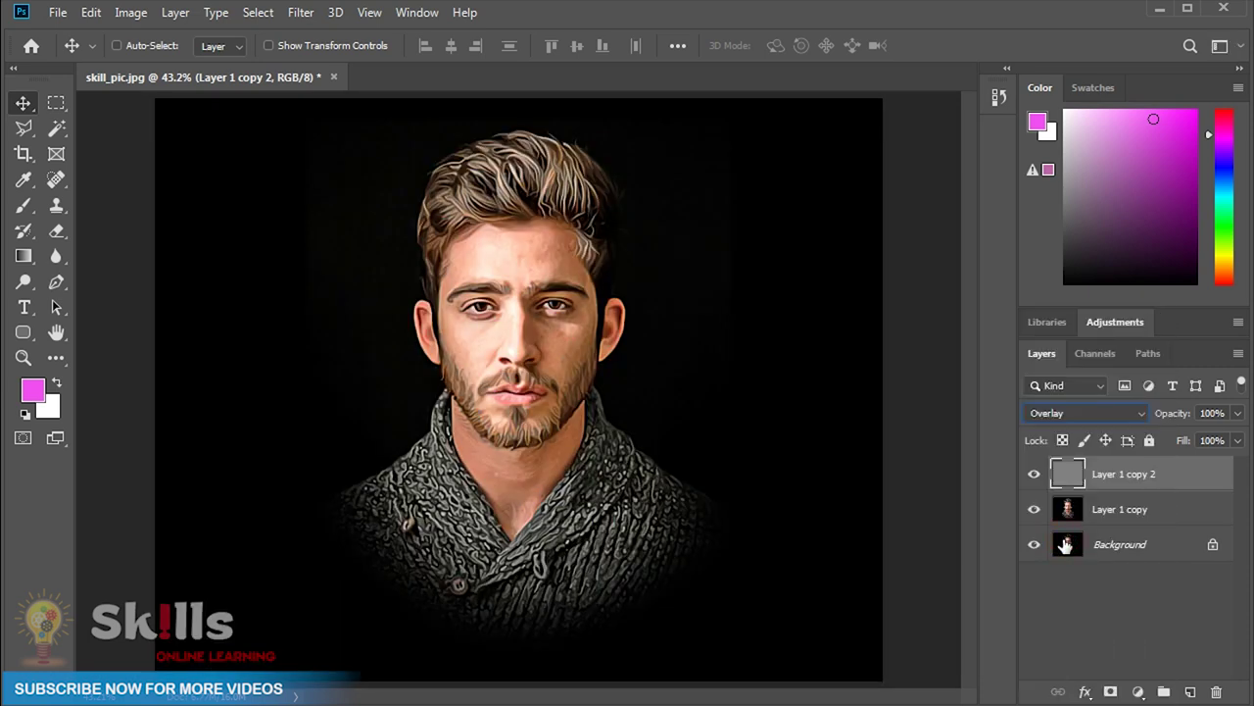
pyautogui.click(1035, 474)
pyautogui.click(1035, 474)
# - Stamp all visible layers into a new Layer 1 and apply Auto Tone to it
pyautogui.hotkey('ctrl', 'shift', 'alt', 'e')
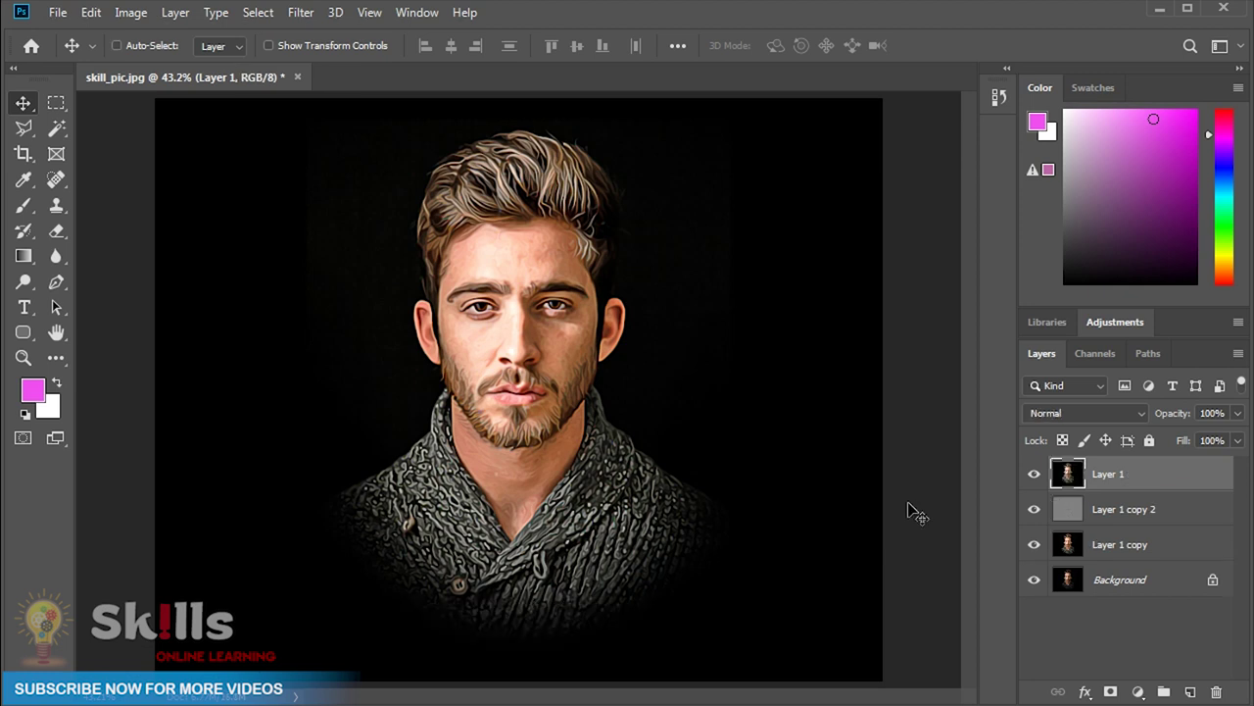
pyautogui.click(133, 13)
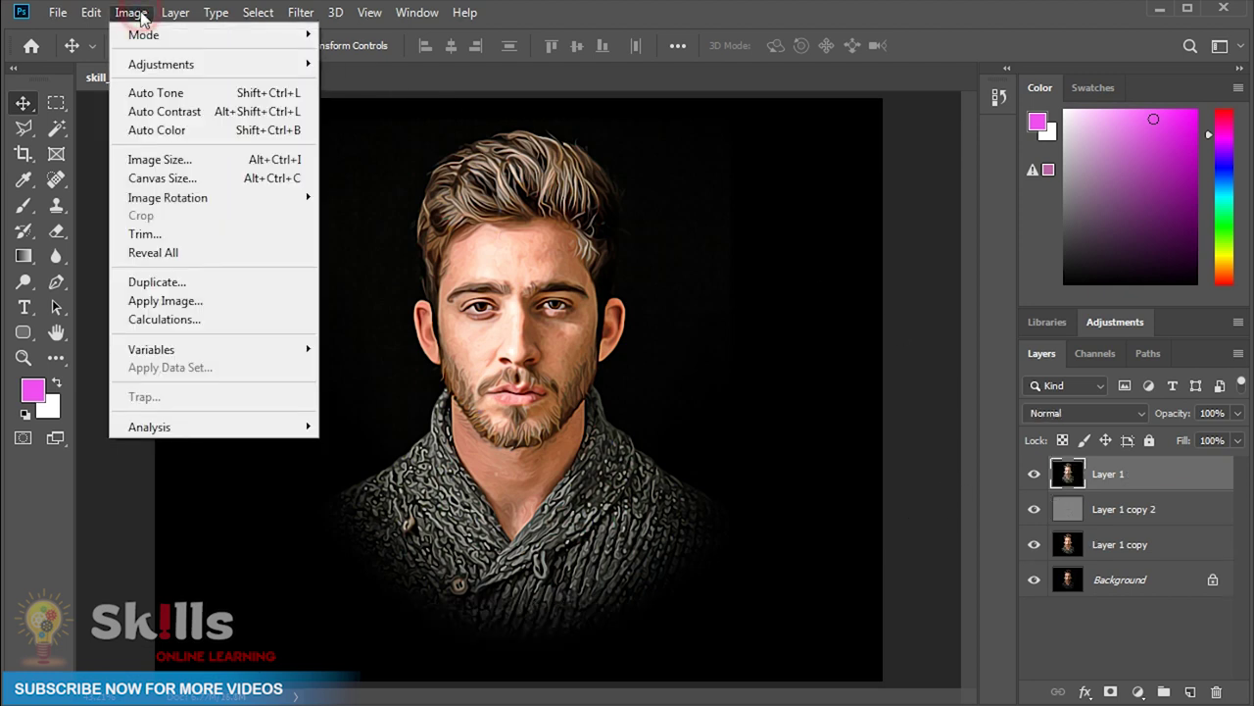
pyautogui.click(168, 102)
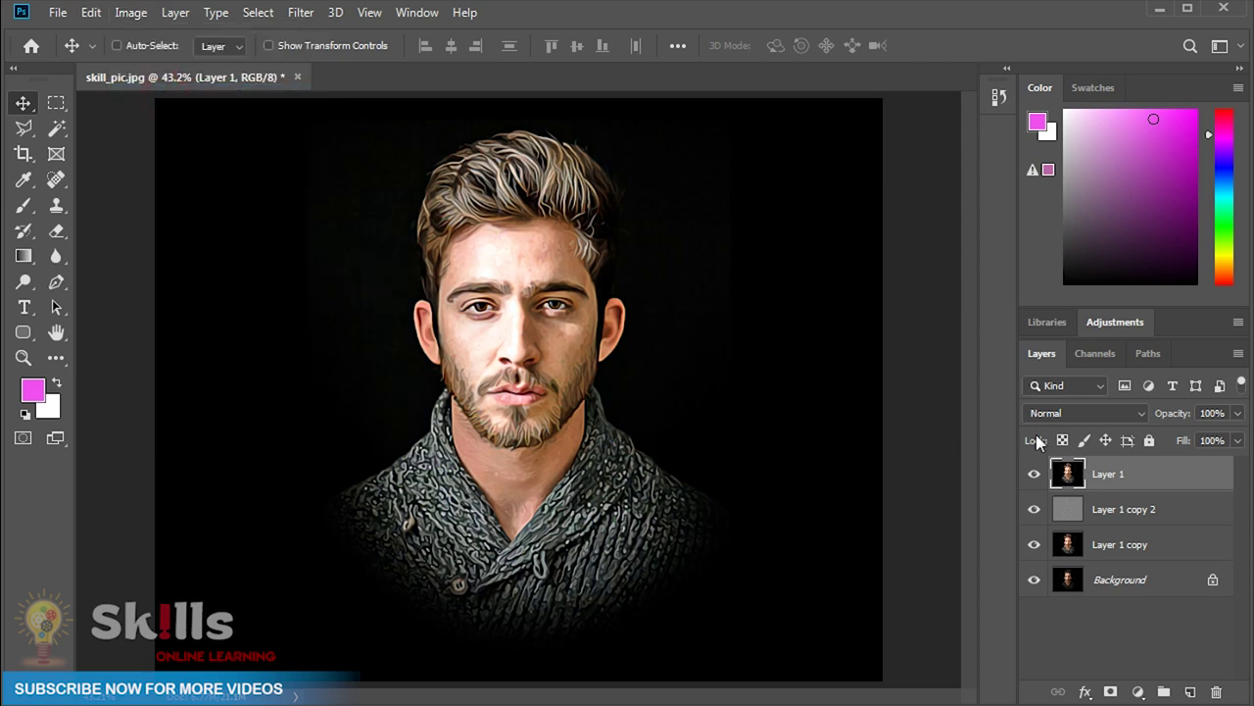
# - Lower Layer 1's opacity to 52% and toggle its visibility to compare before and after
pyautogui.click(1237, 412)
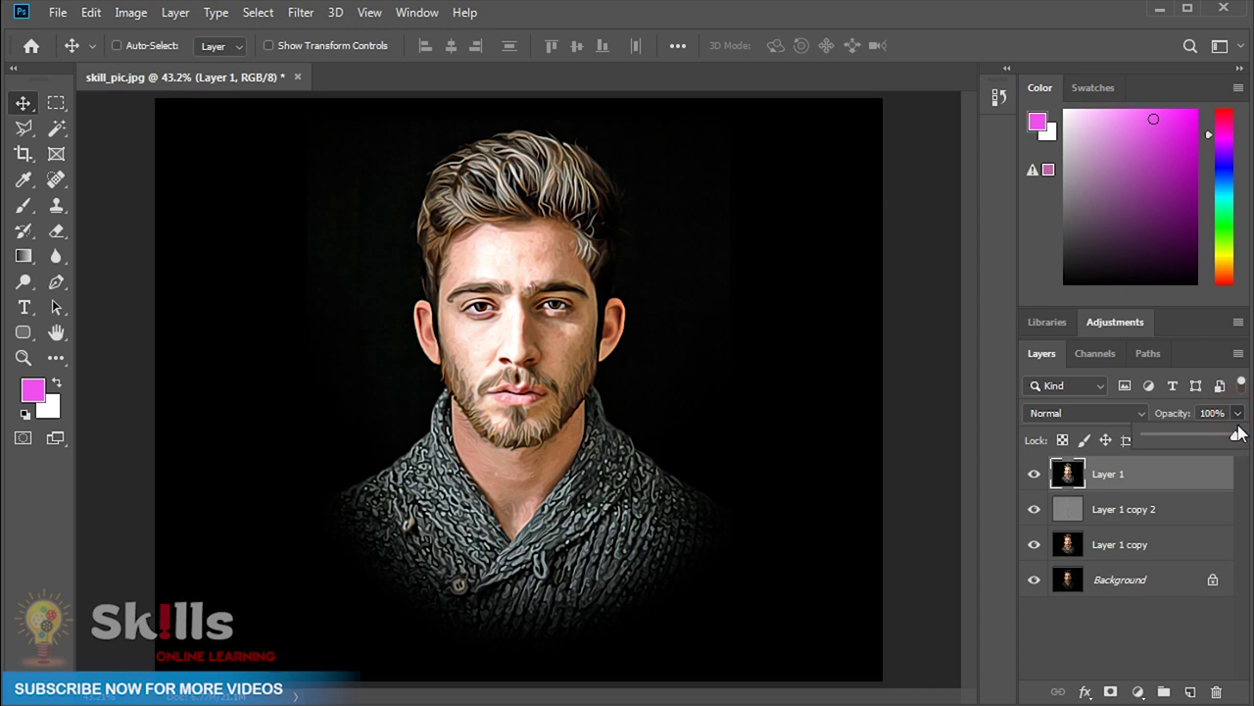
pyautogui.moveTo(1235, 434); pyautogui.dragTo(1193, 443)
pyautogui.click(1034, 475)
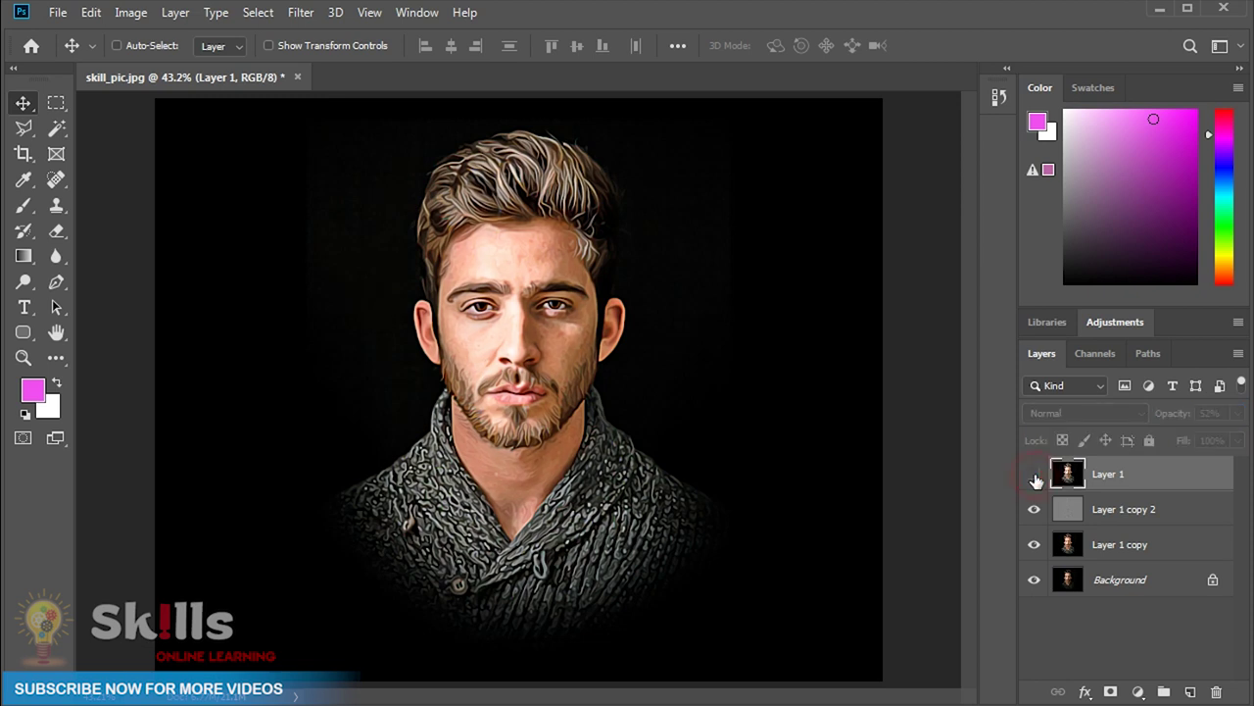
pyautogui.click(1034, 475)
pyautogui.click(1034, 477)
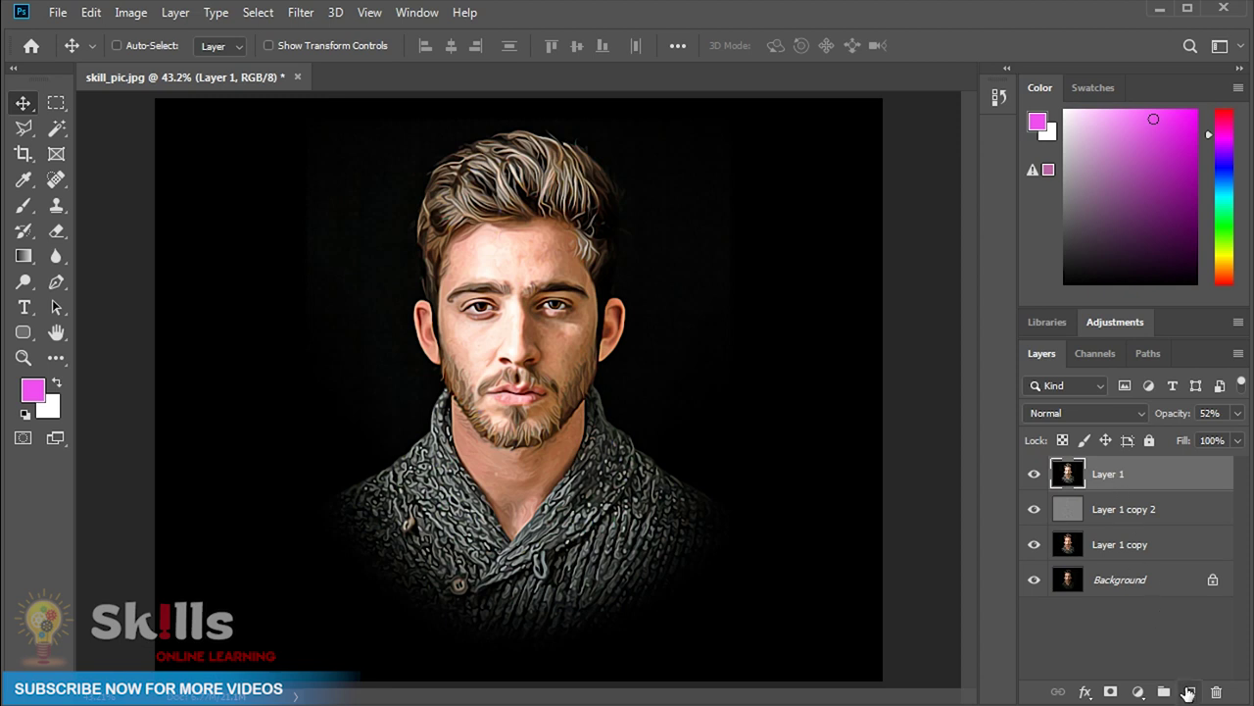
# - Add a new Layer 2 and set up a brush at about 88% opacity and 1400 size
pyautogui.click(1189, 692)
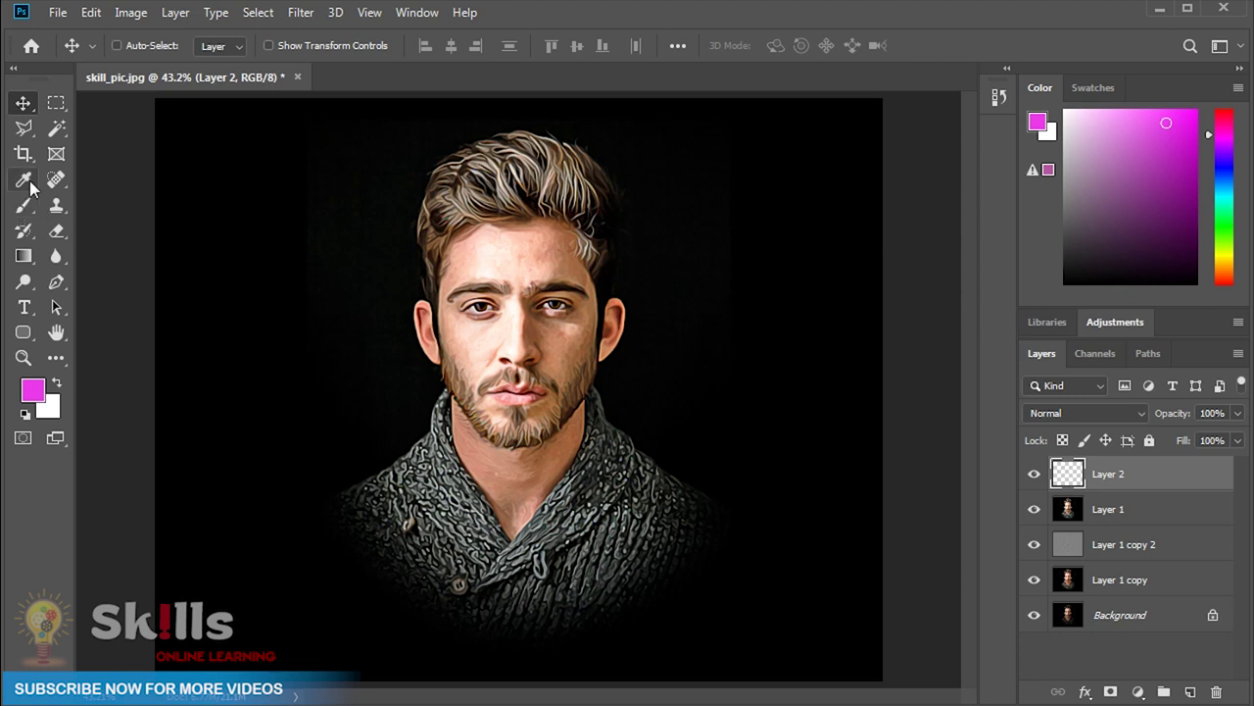
pyautogui.click(24, 205)
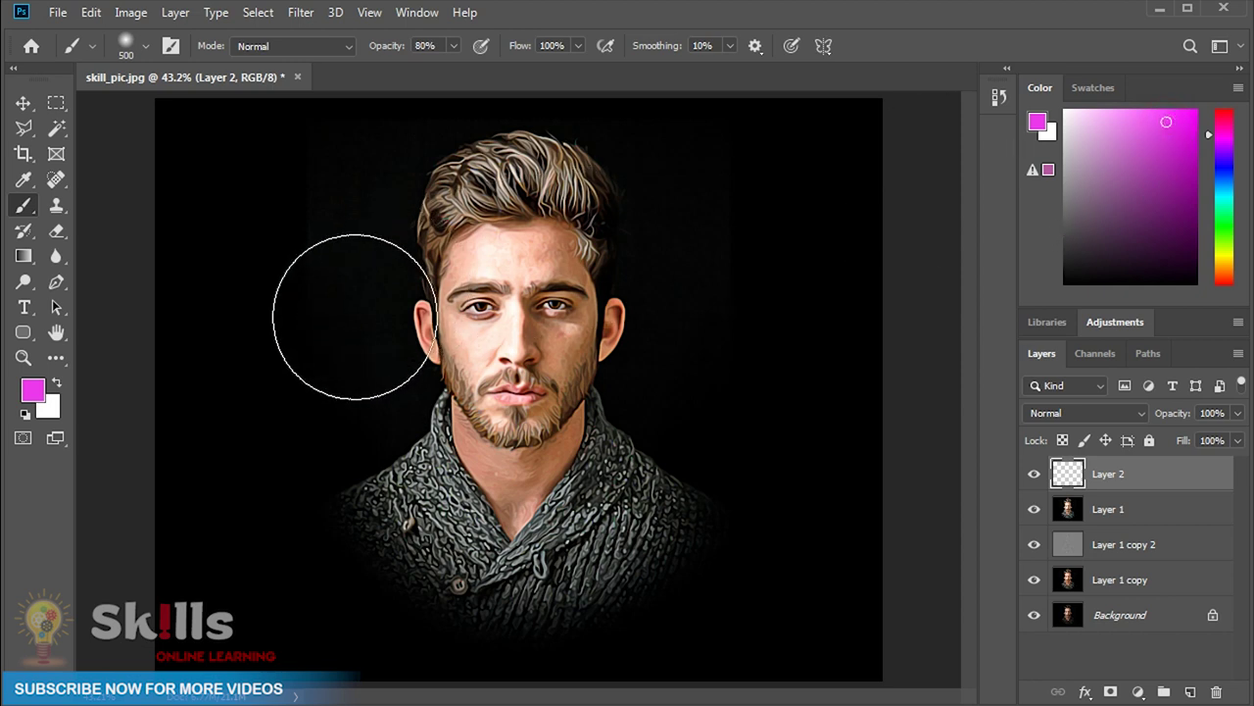
pyautogui.press(']')
pyautogui.press(']')
pyautogui.press(']')
pyautogui.press(']')
pyautogui.press(']')
pyautogui.press(']')
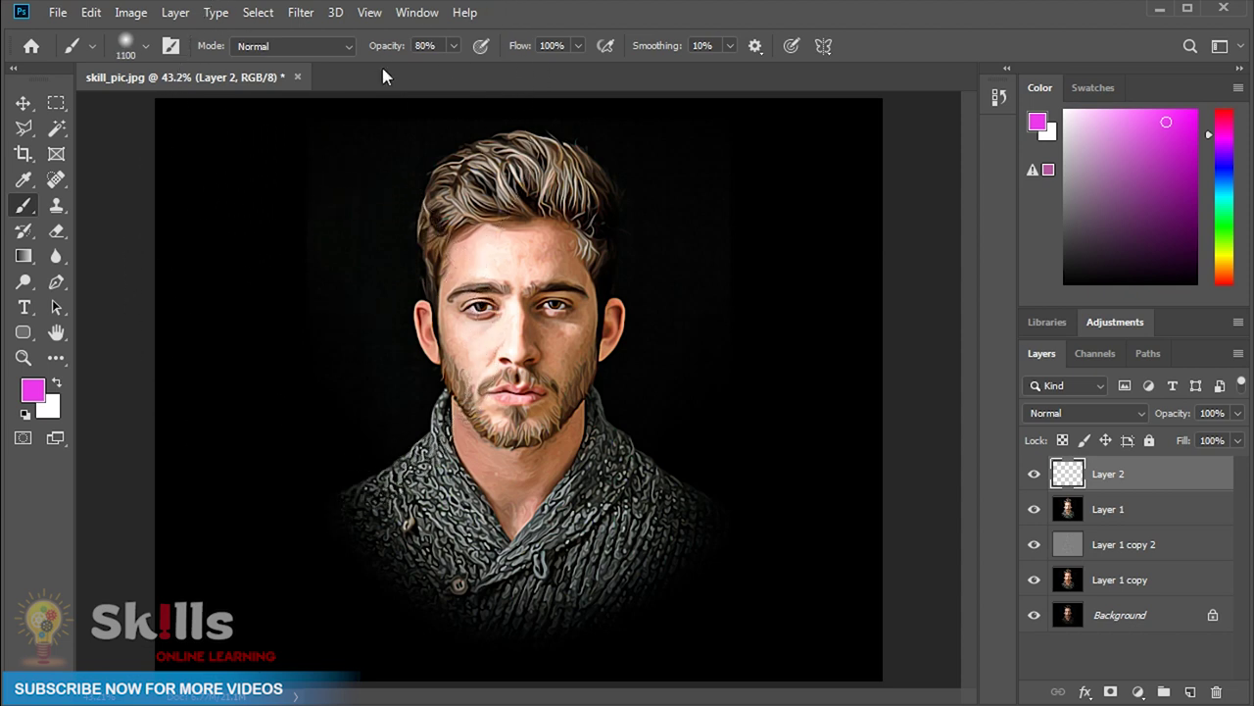
pyautogui.click(454, 45)
pyautogui.moveTo(456, 71); pyautogui.dragTo(462, 70)
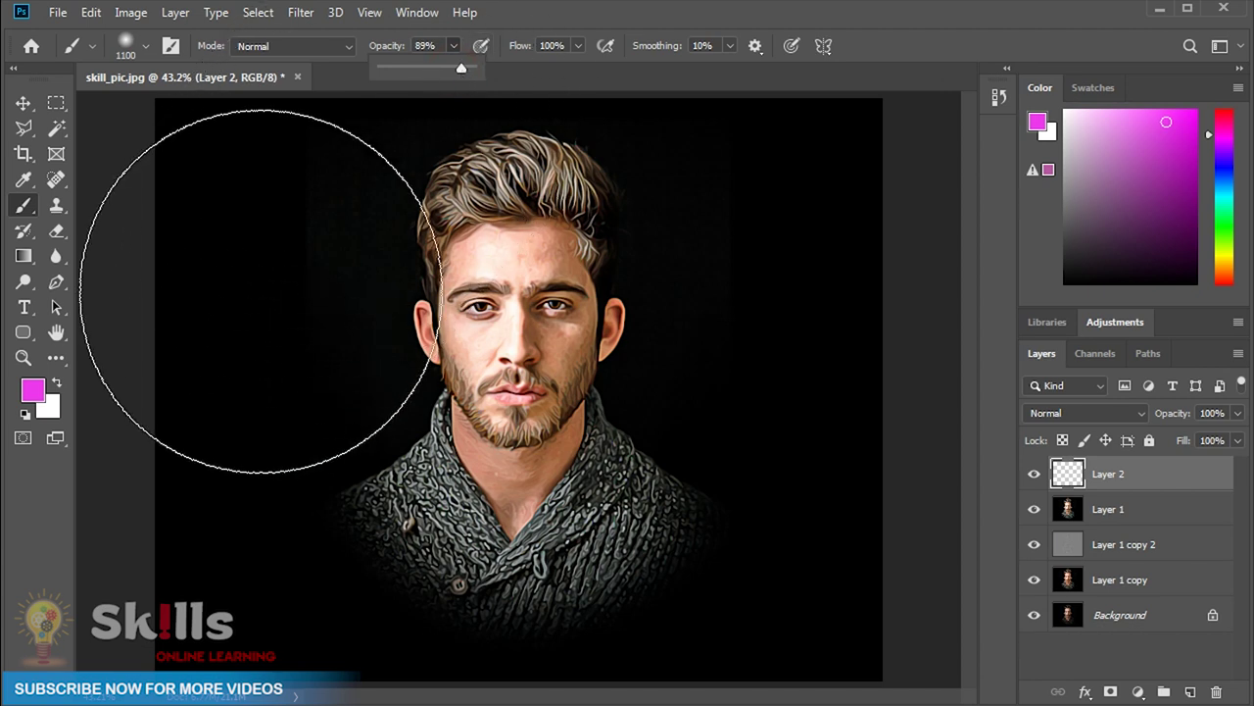
pyautogui.press(']')
pyautogui.press(']')
pyautogui.press(']')
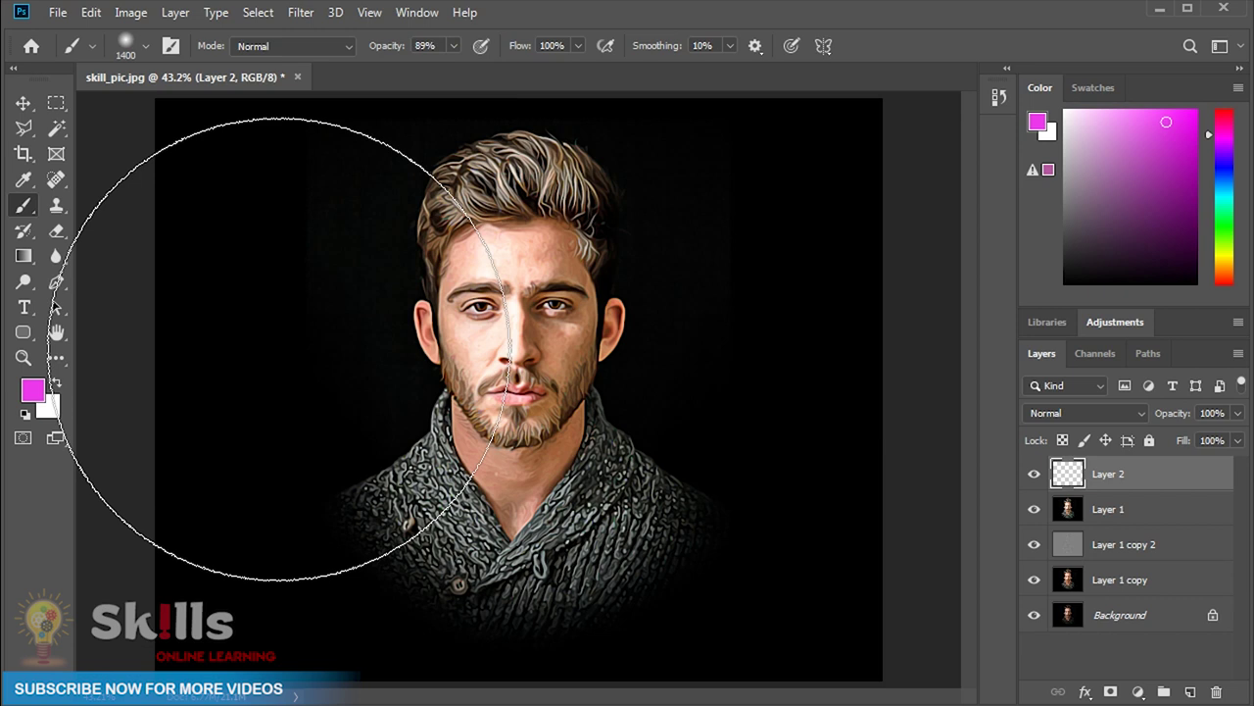
pyautogui.press(']')
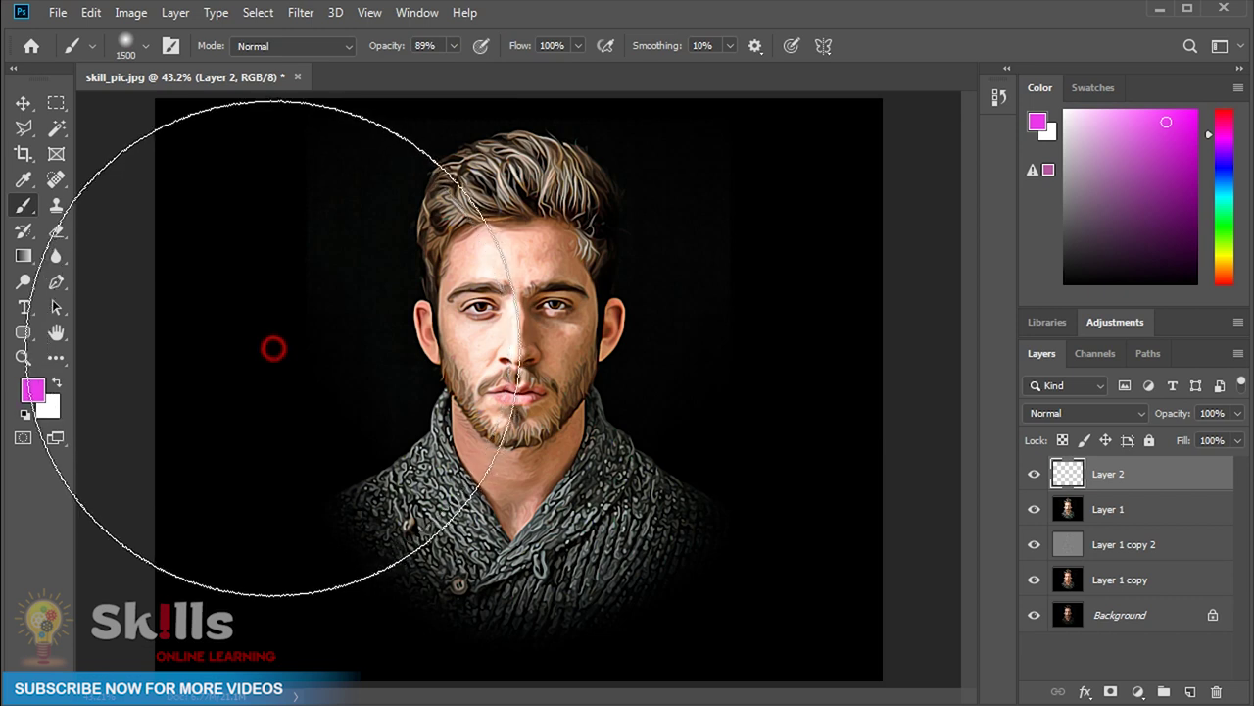
# - Paint a magenta glow on the left and a pinkish-red glow on the right
pyautogui.click(274, 347)
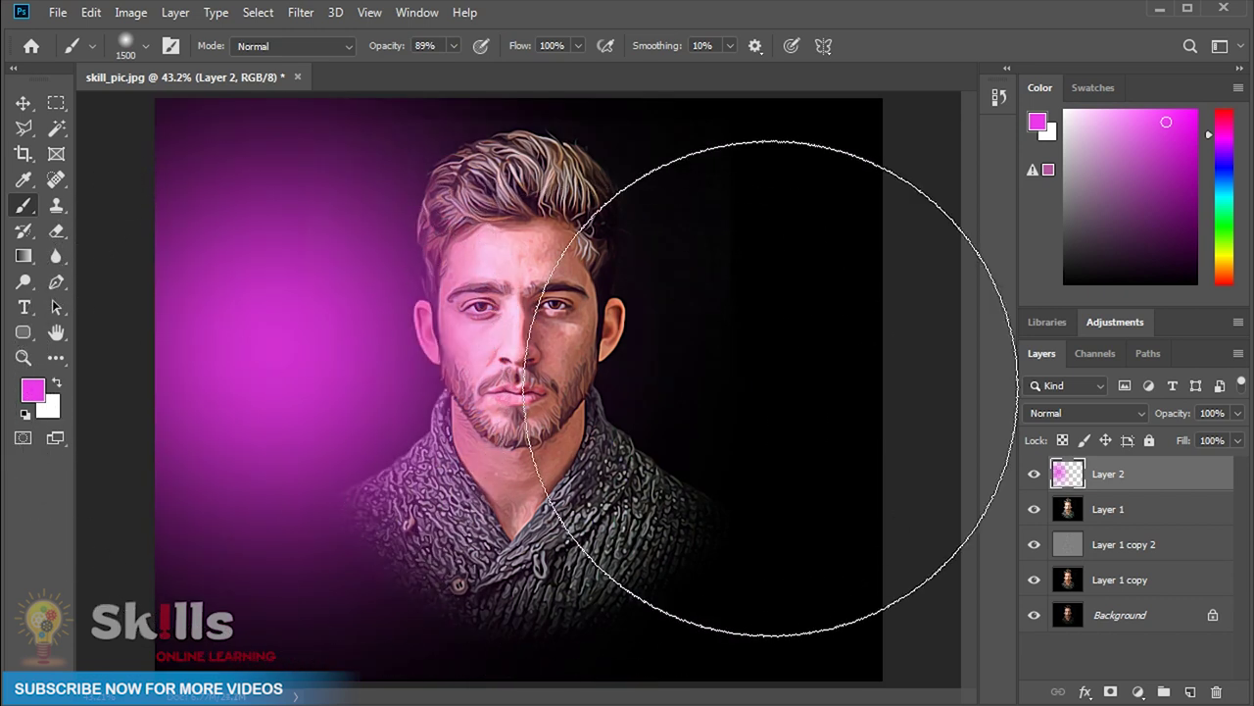
pyautogui.moveTo(1215, 138); pyautogui.dragTo(1211, 117)
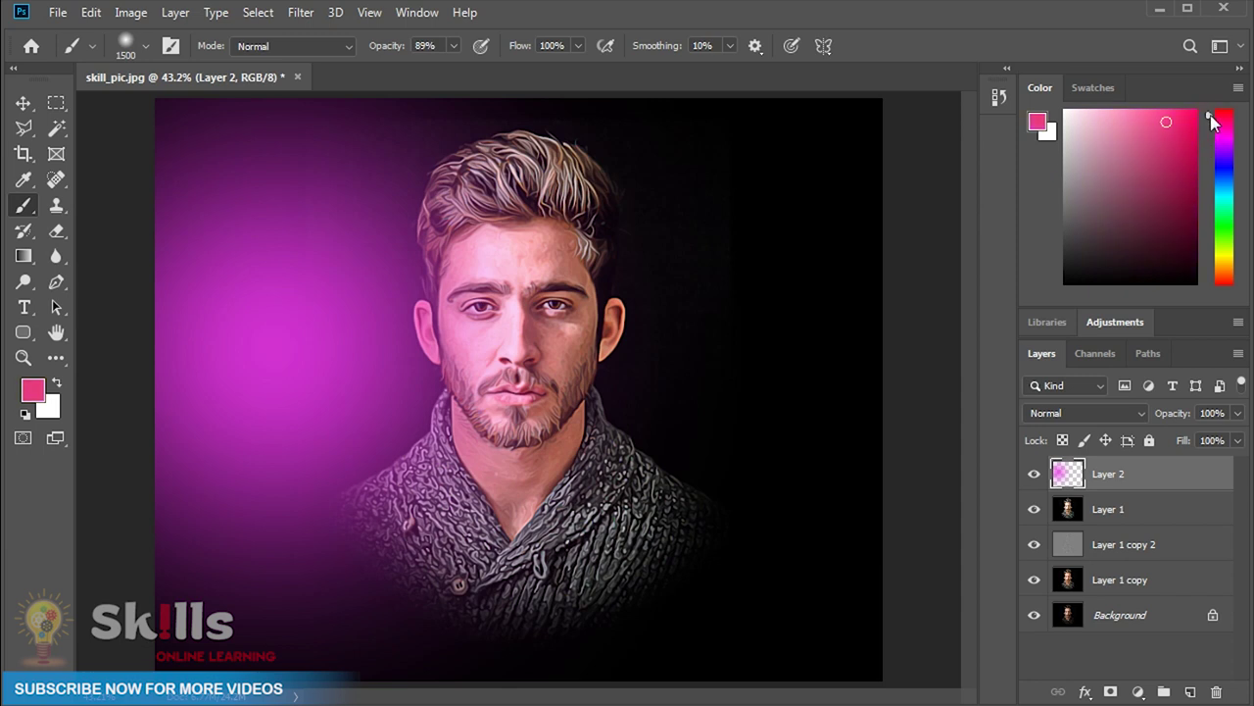
pyautogui.click(1177, 120)
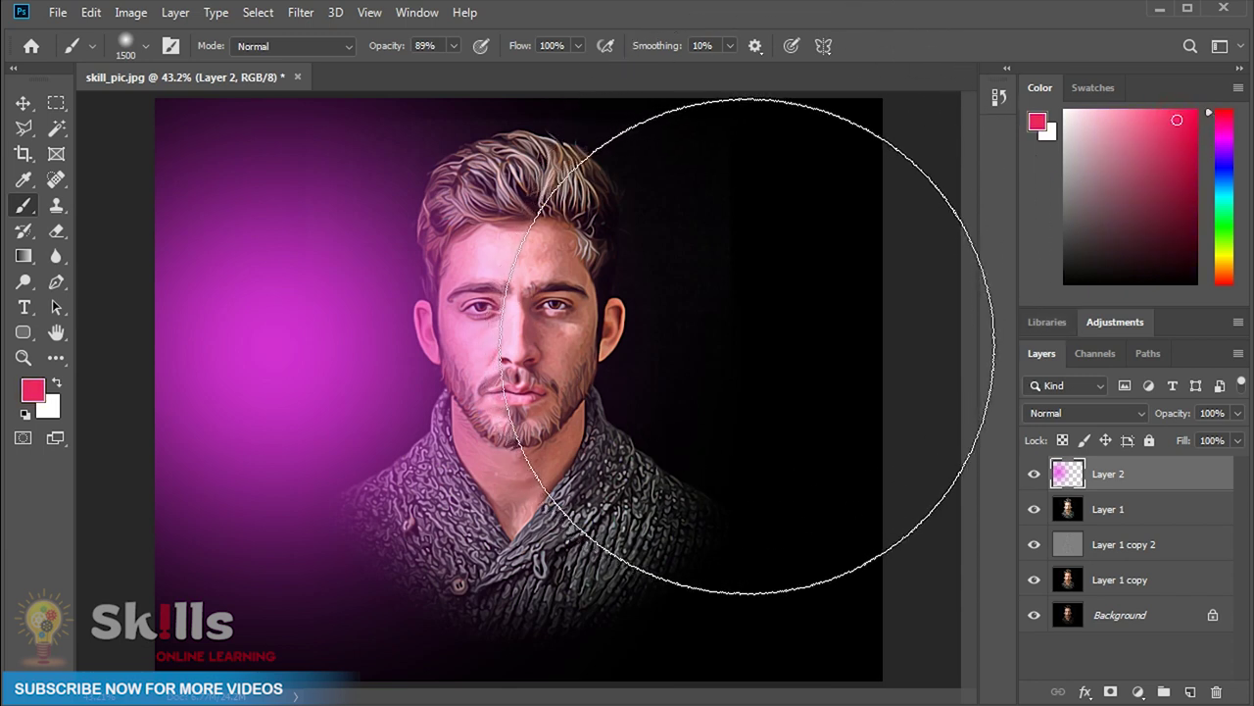
pyautogui.click(750, 345)
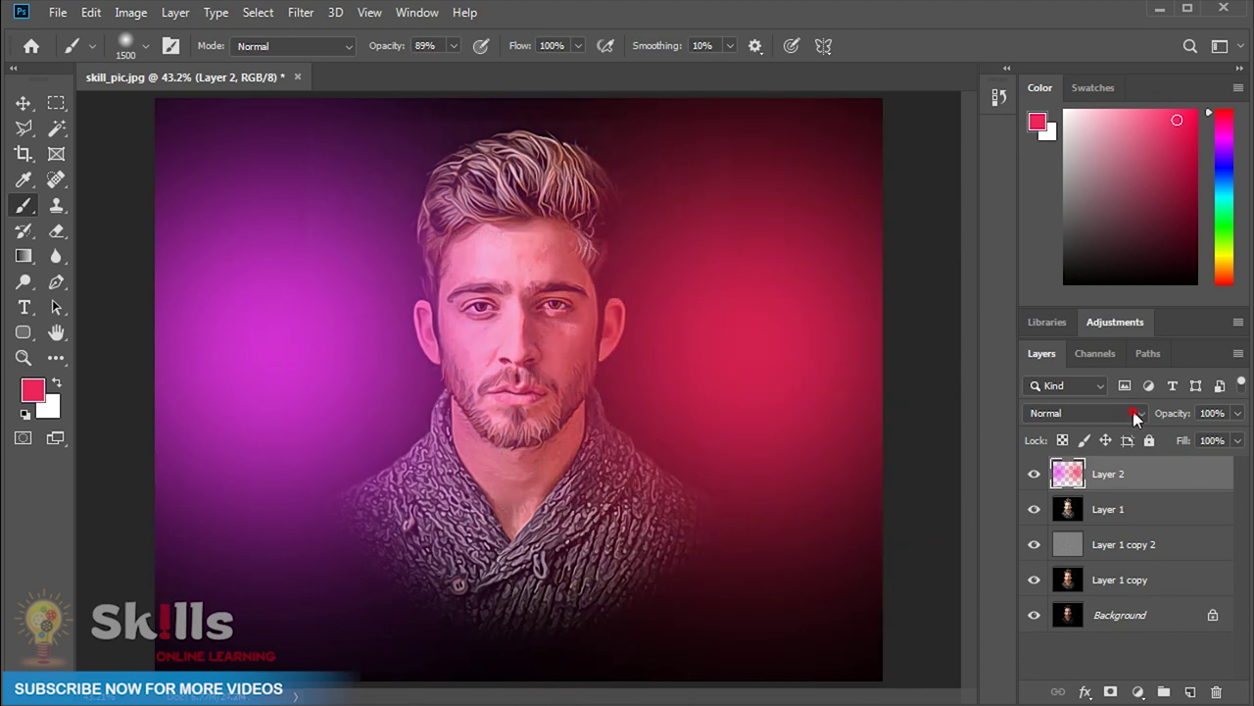
# - Blend Layer 2 in Overlay at 42% opacity, toggling its visibility to compare the pink tint
pyautogui.click(1135, 413)
pyautogui.click(1078, 542)
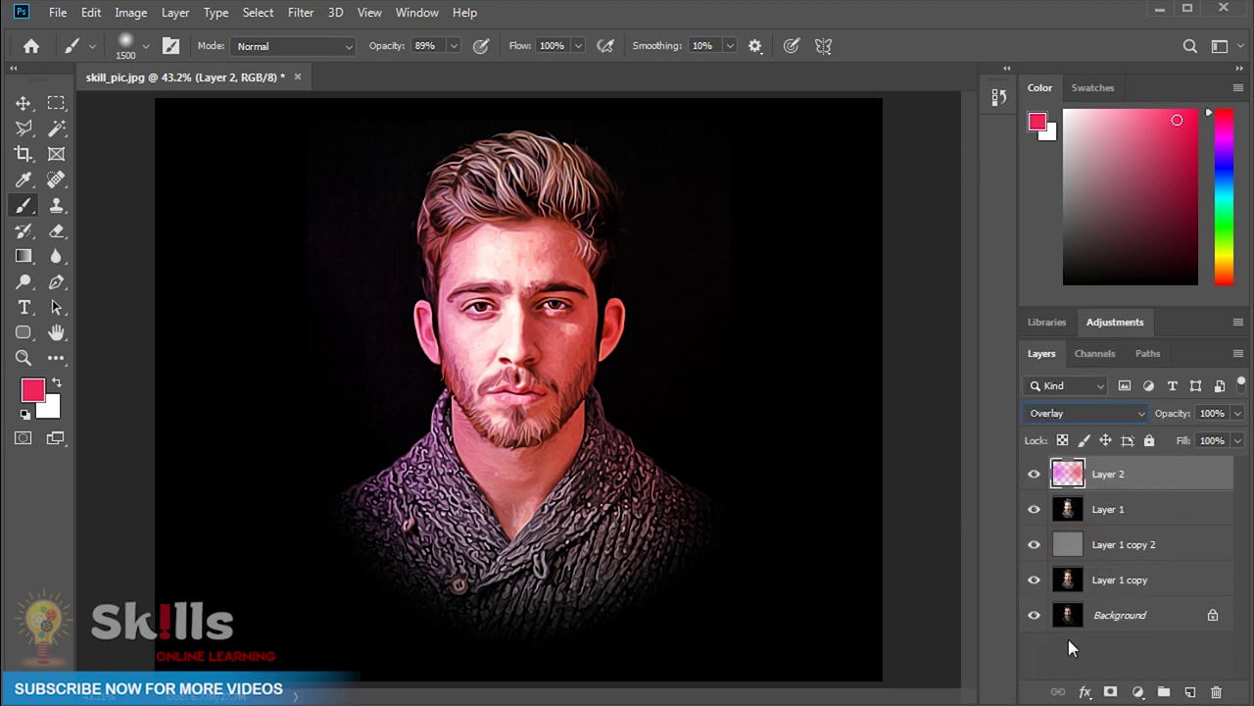
pyautogui.click(1238, 415)
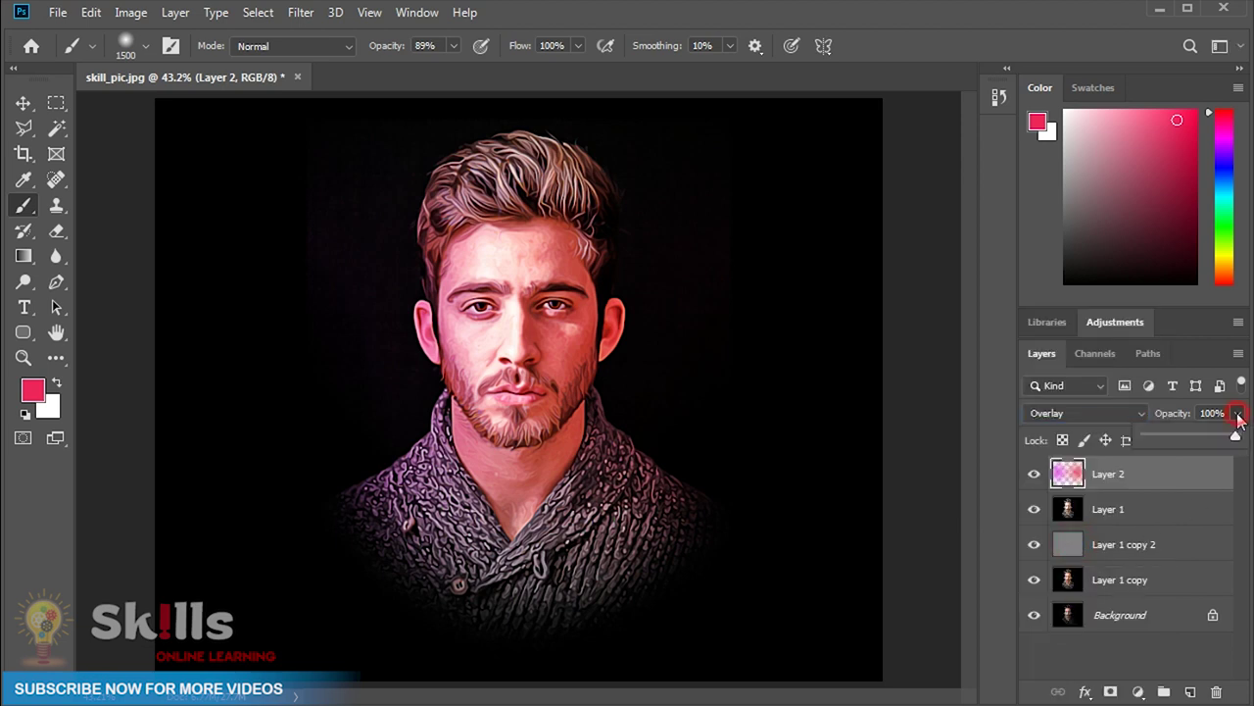
pyautogui.moveTo(1236, 438); pyautogui.dragTo(1186, 443)
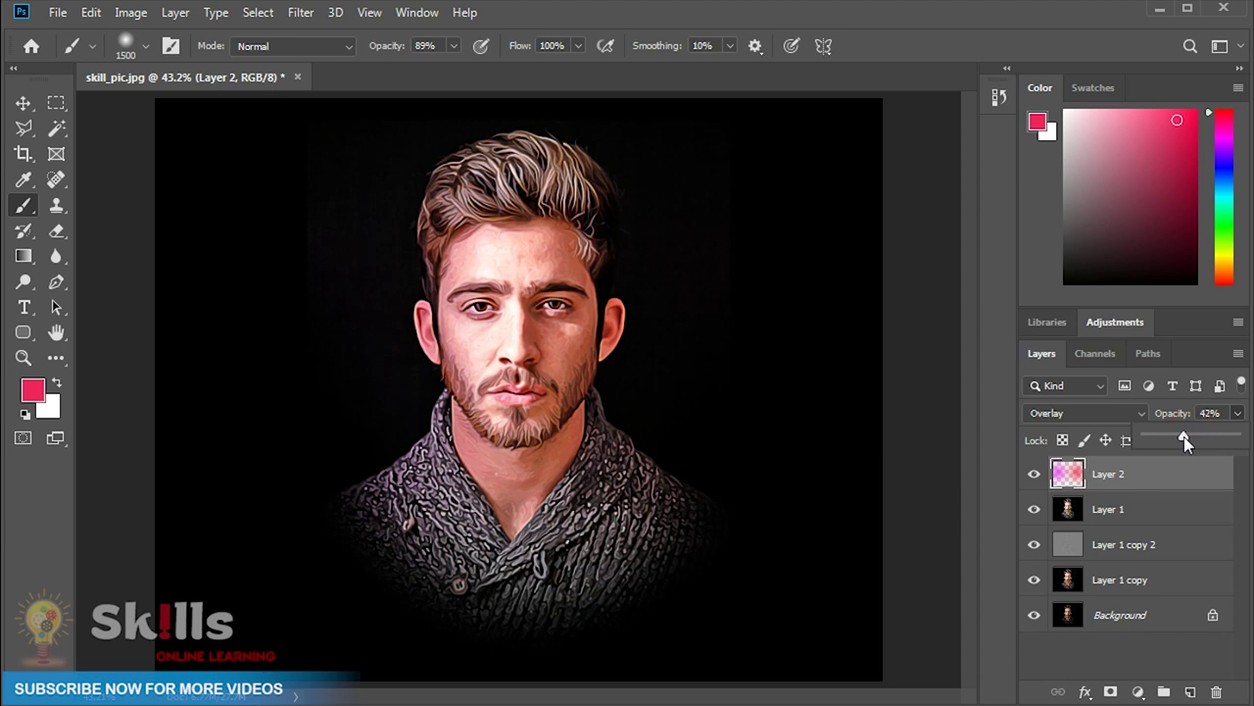
pyautogui.click(1034, 474)
pyautogui.click(1033, 475)
pyautogui.click(1034, 475)
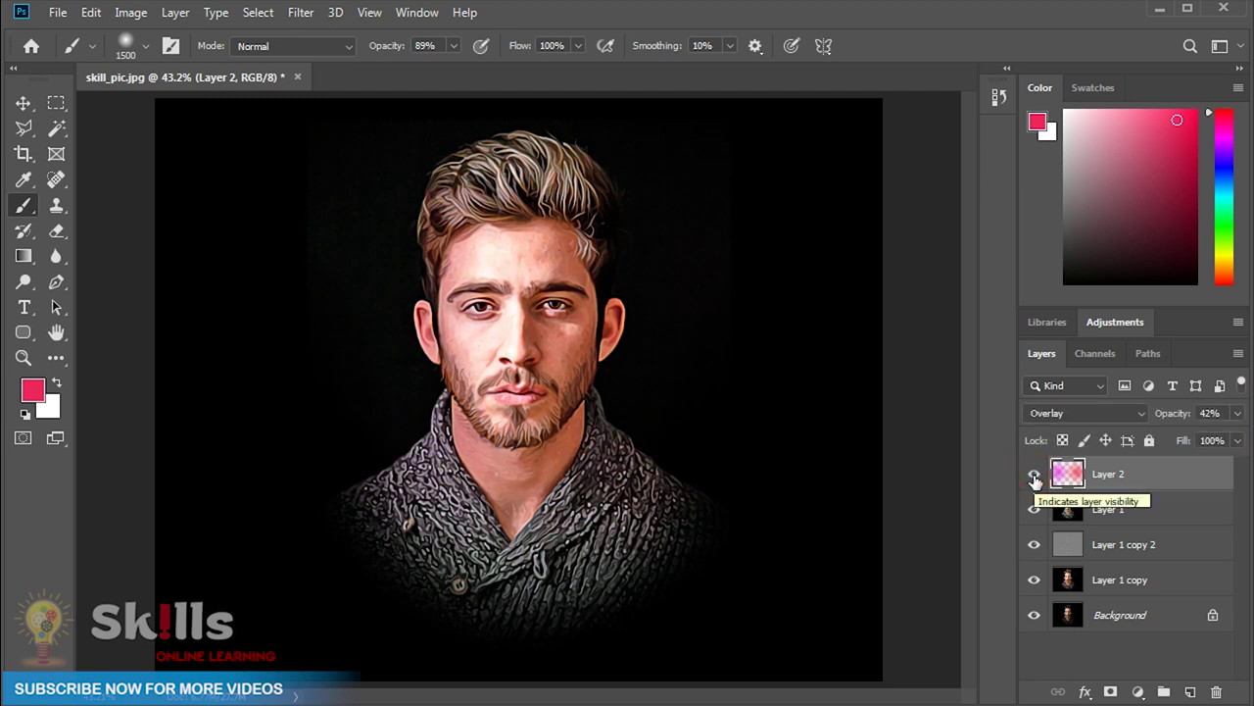
# - Merge Layer 2 through Layer 1 copy into one layer and toggle it to compare against the original
pyautogui.keyDown('shift'); pyautogui.click(1149, 579); pyautogui.keyUp('shift')
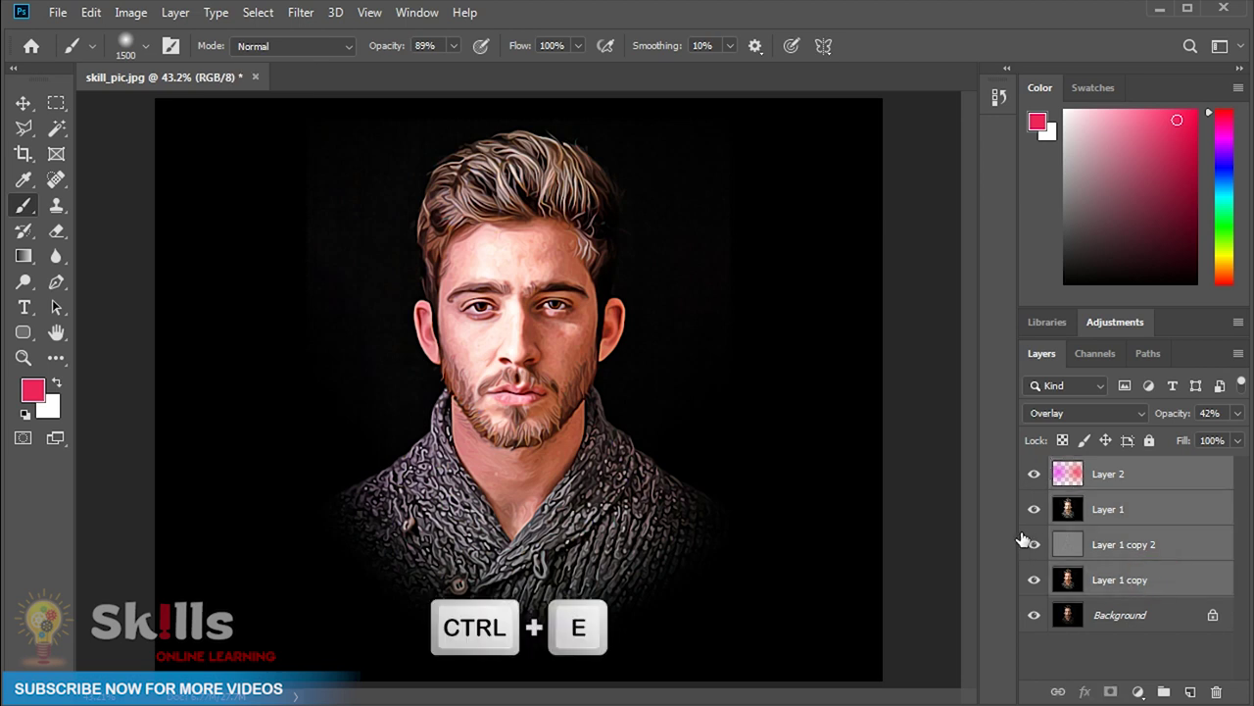
pyautogui.hotkey('ctrl', 'e')
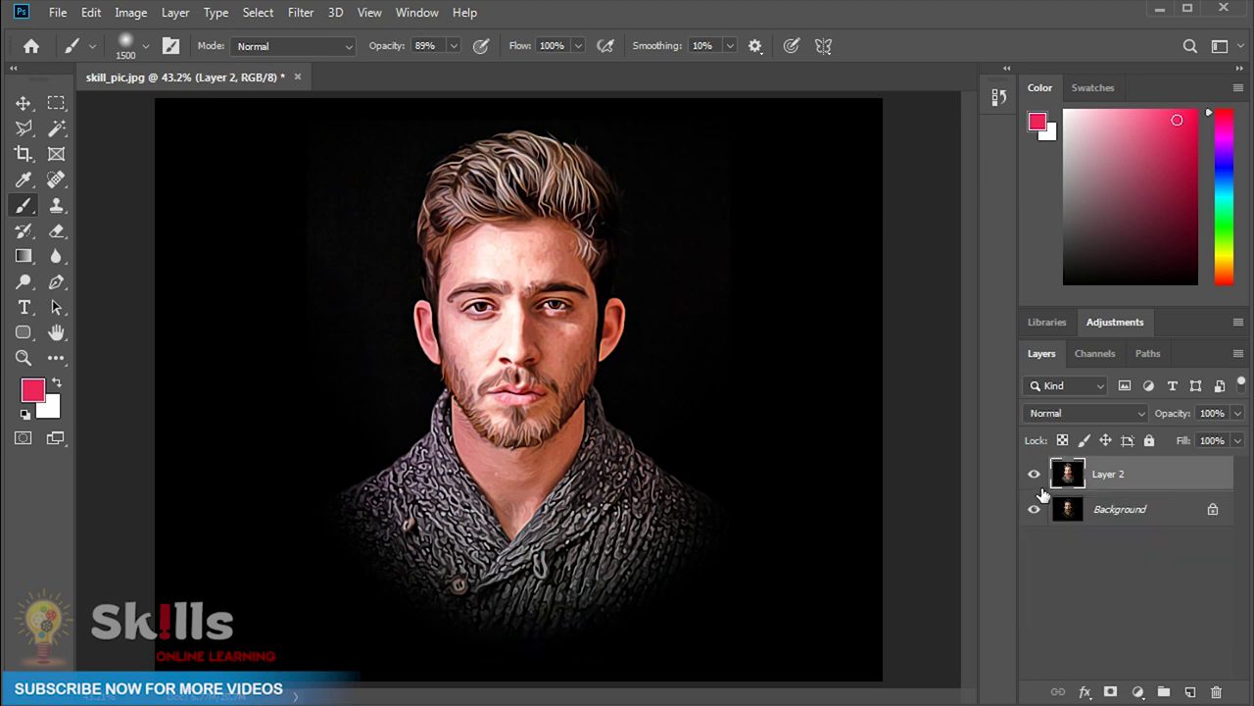
pyautogui.click(1035, 475)
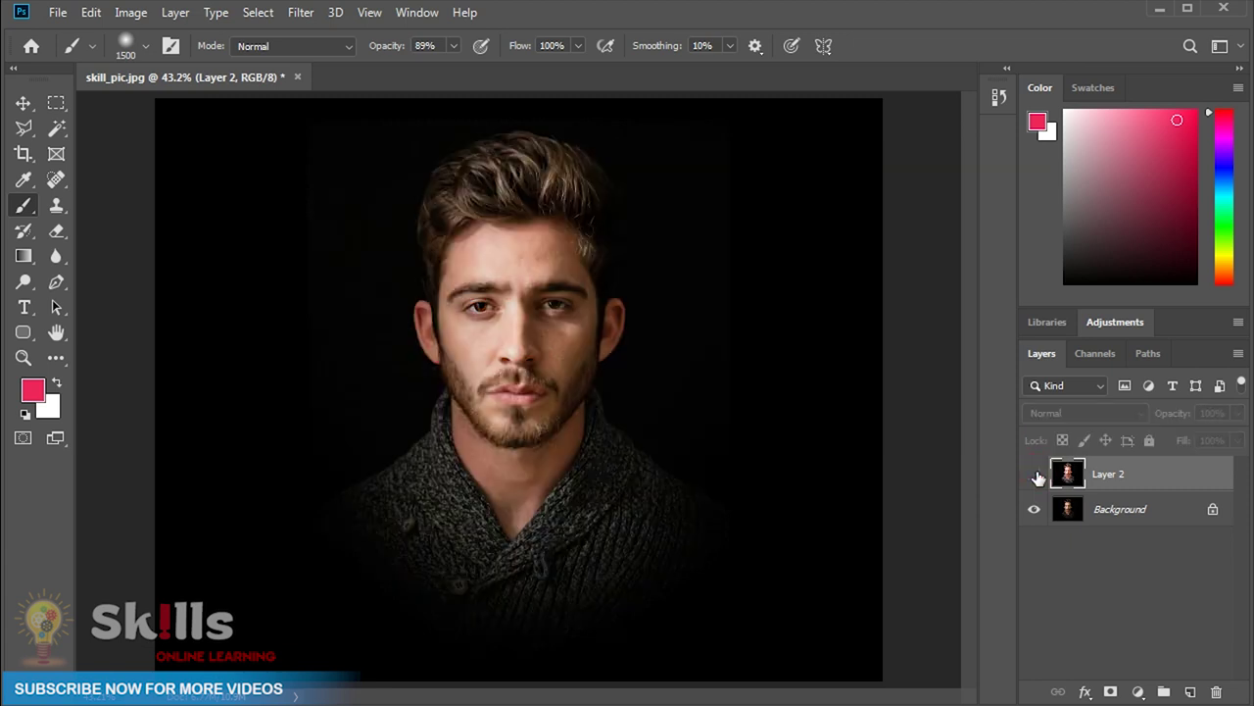
pyautogui.click(1035, 474)
pyautogui.click(1035, 475)
pyautogui.click(1035, 475)
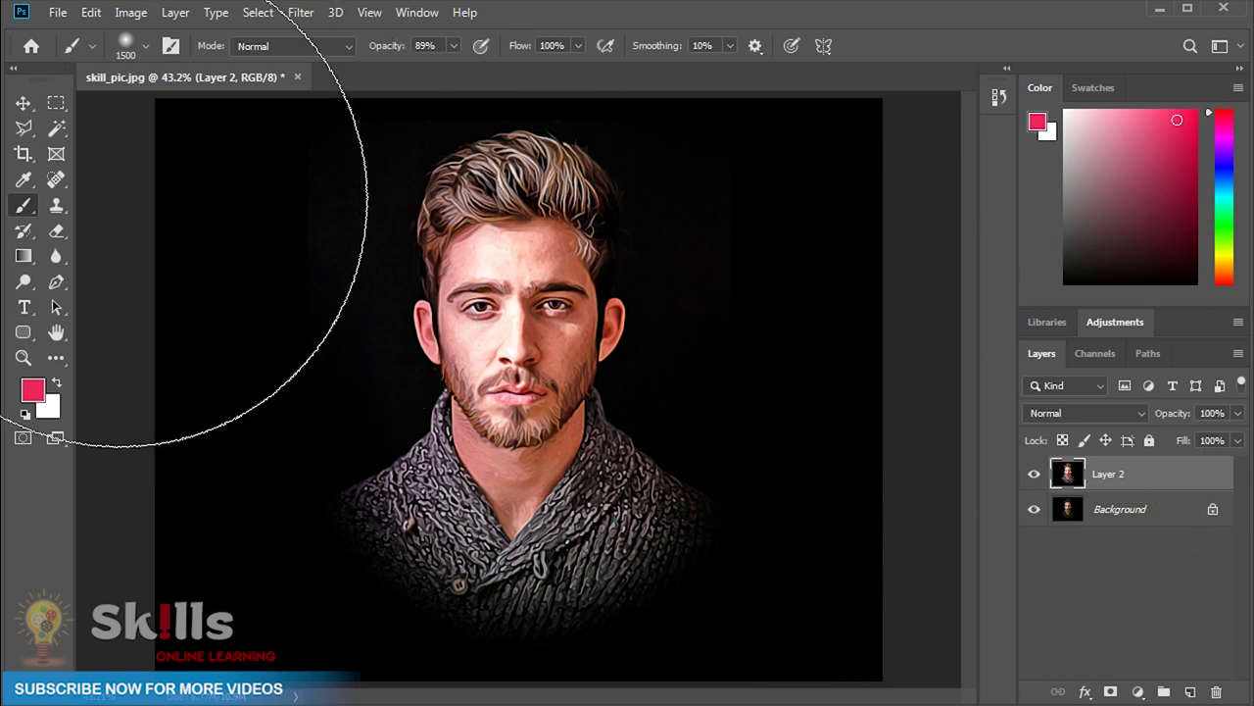
pyautogui.click(23, 103)
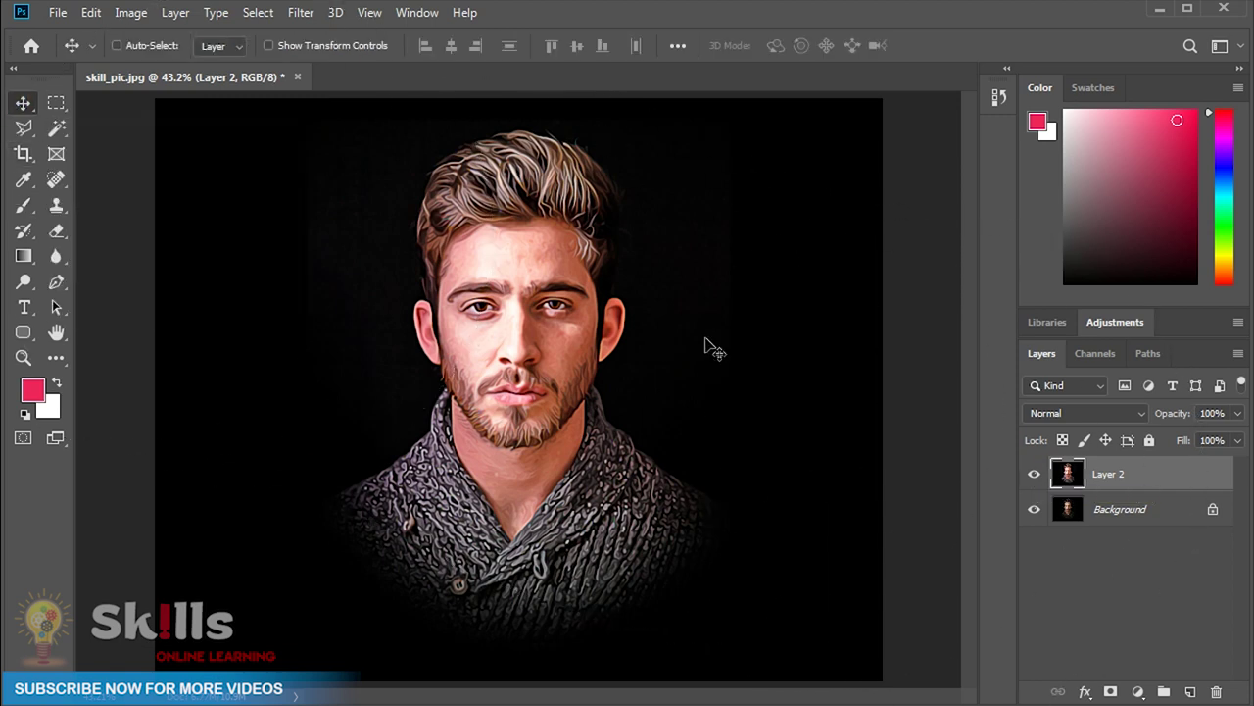